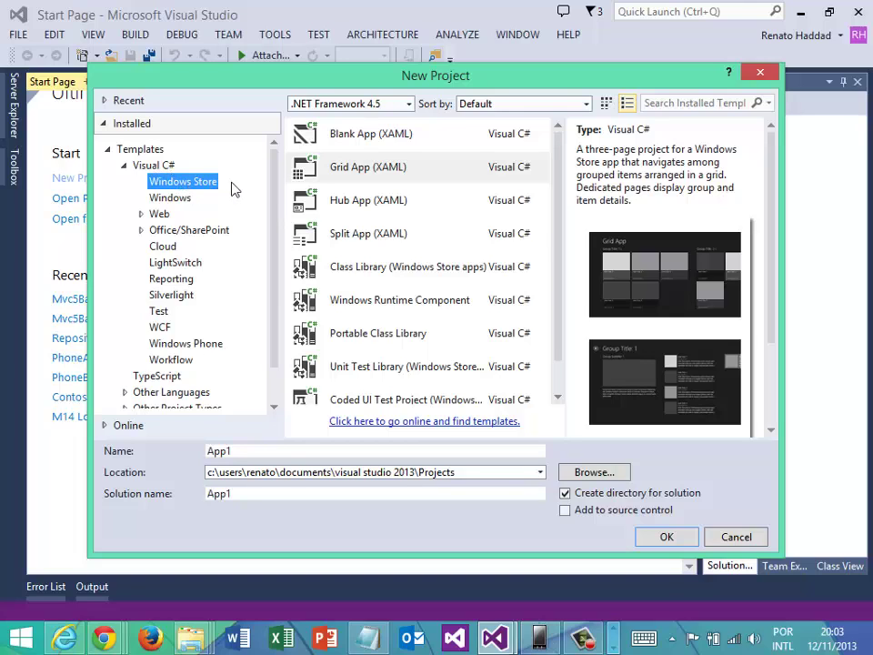
Create a Visual C# Windows Store project from the Hub App (XAML) template, named App1Performance
click(345, 198)
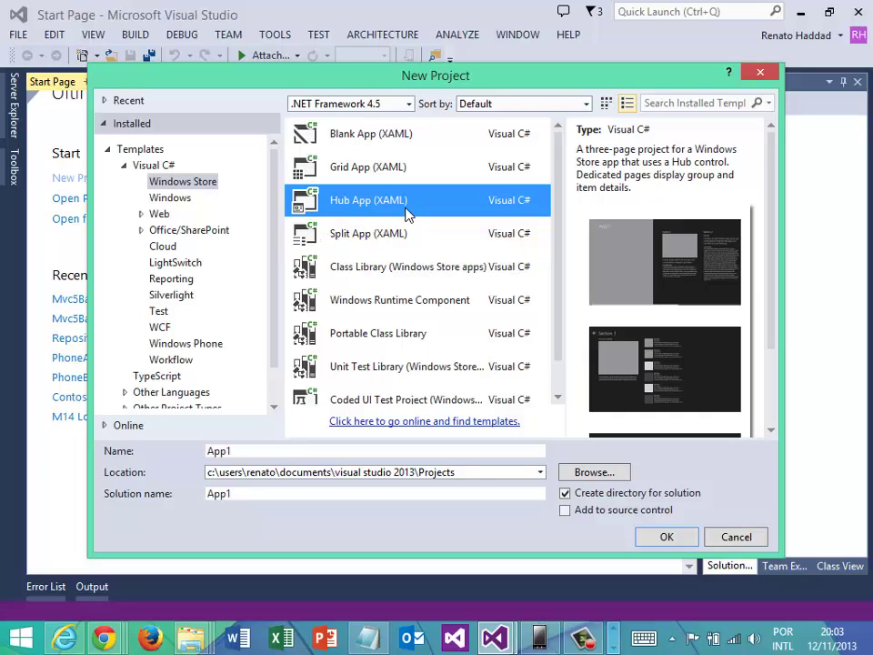
click(396, 170)
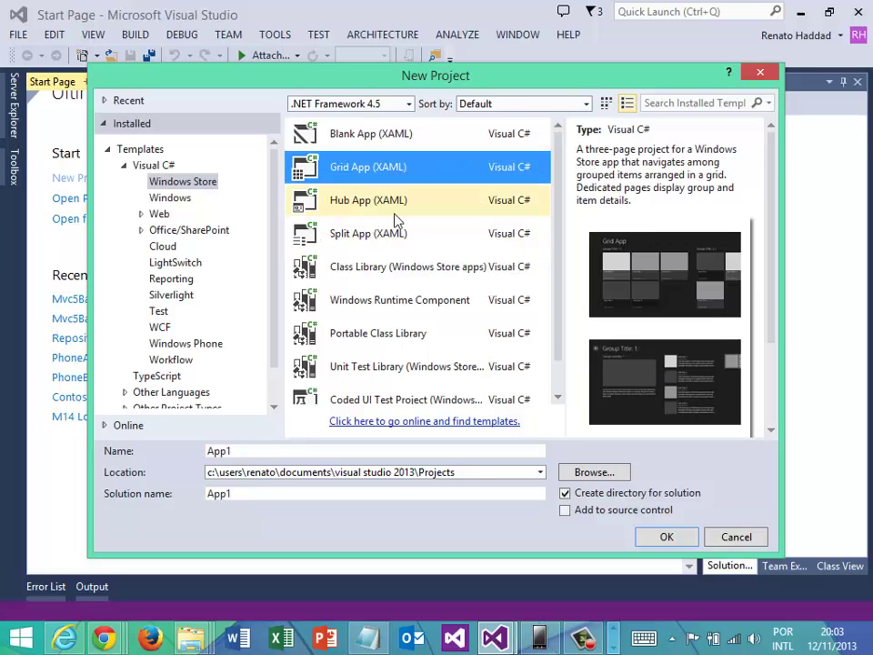
click(391, 235)
click(354, 202)
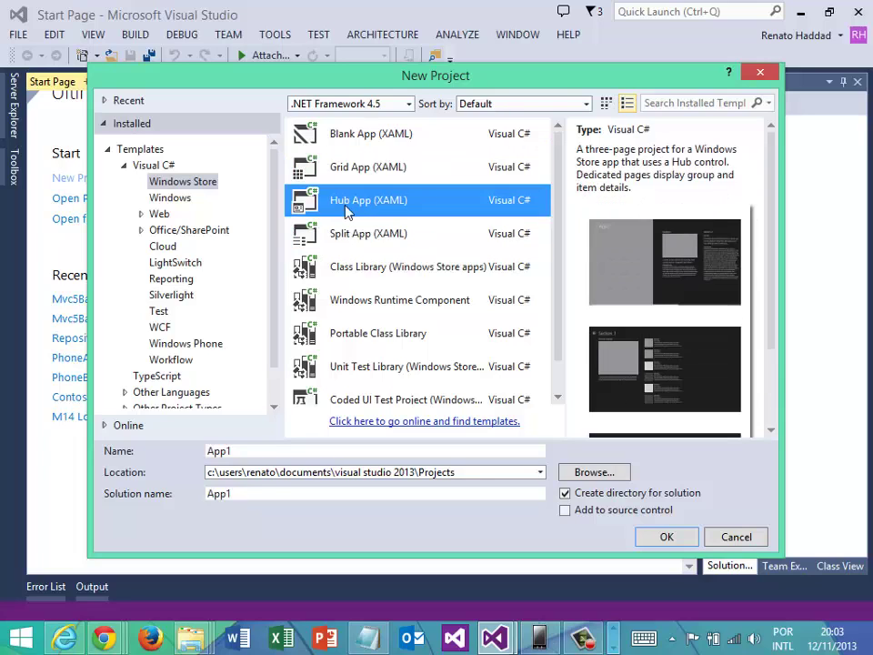
click(297, 450)
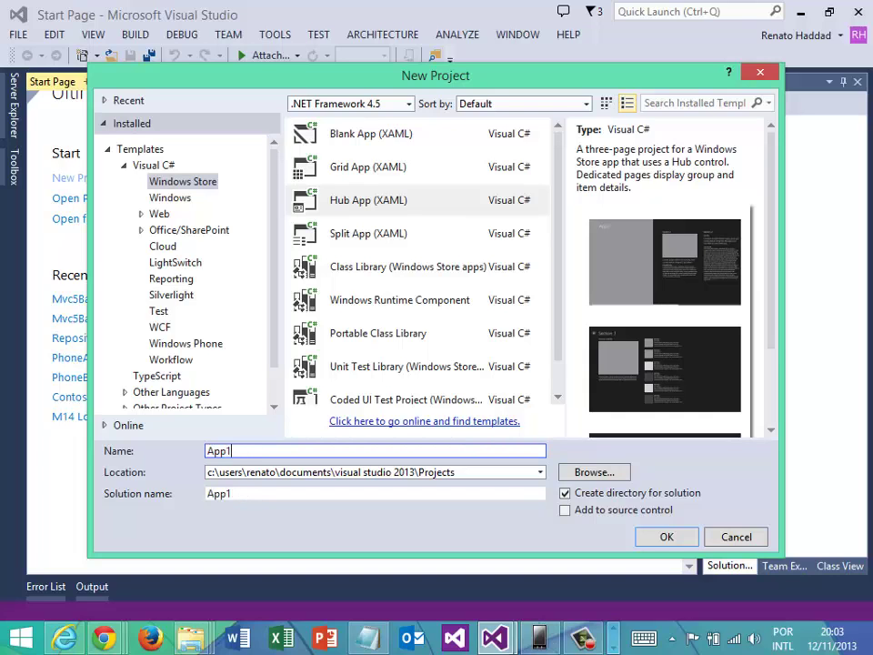
text(Performance)
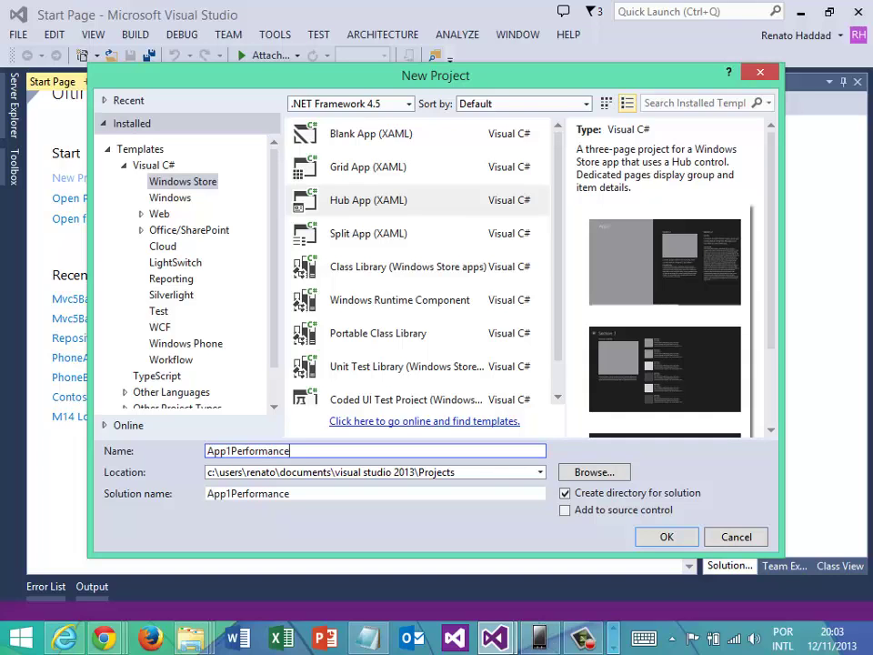
key(Return)
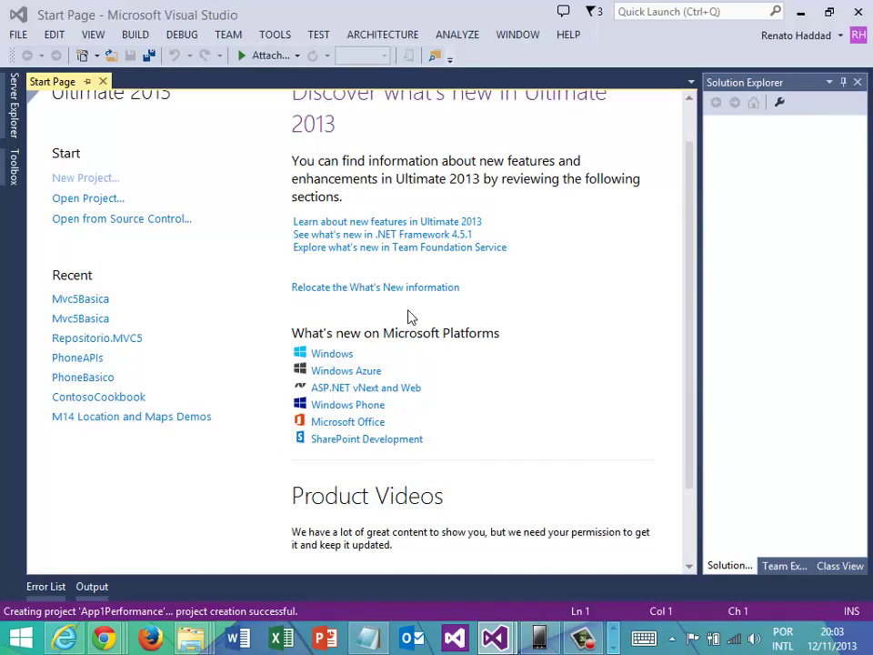
click(409, 310)
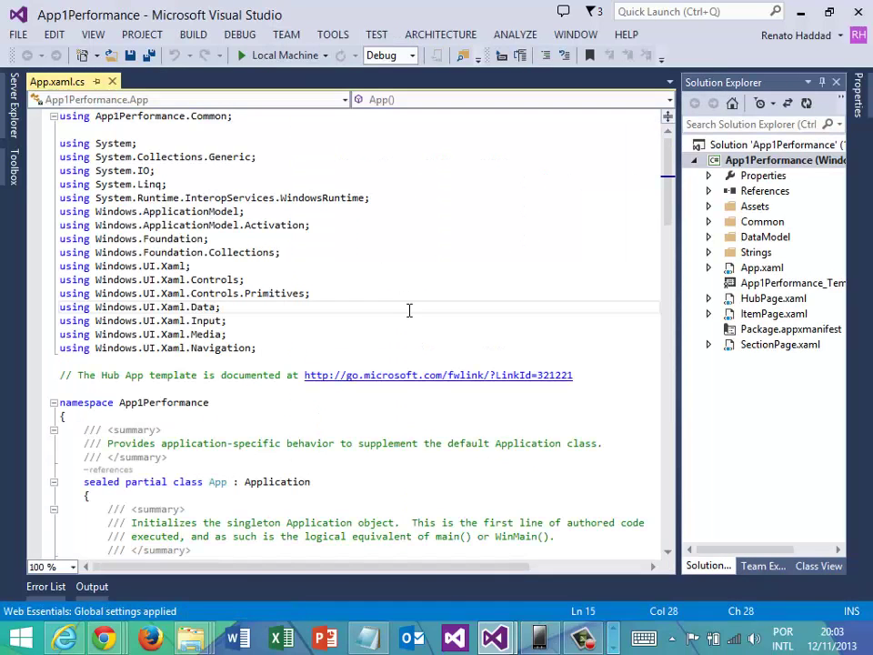
Set the debug target to Simulator, run the app, and reposition the simulator window
click(324, 56)
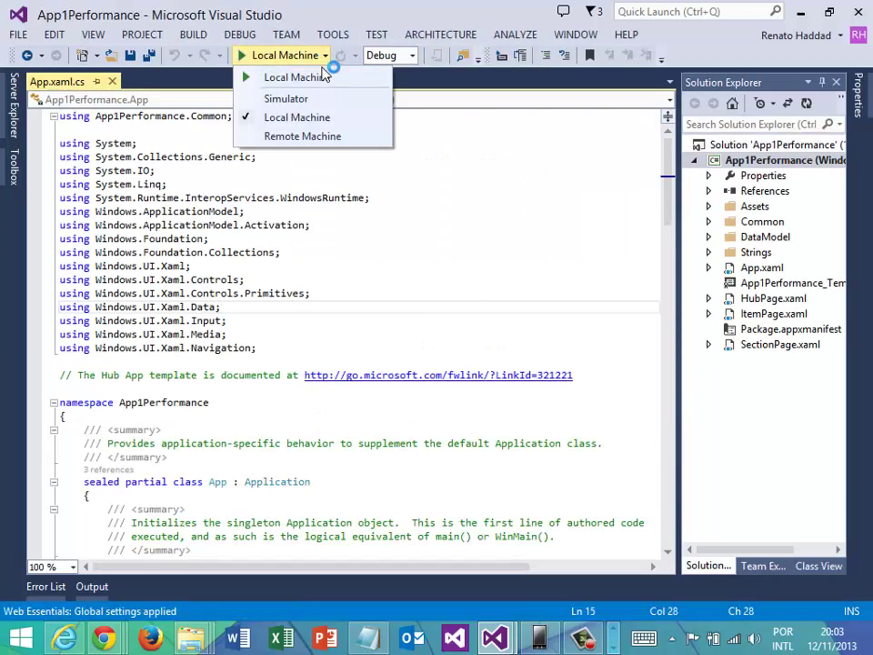
click(290, 99)
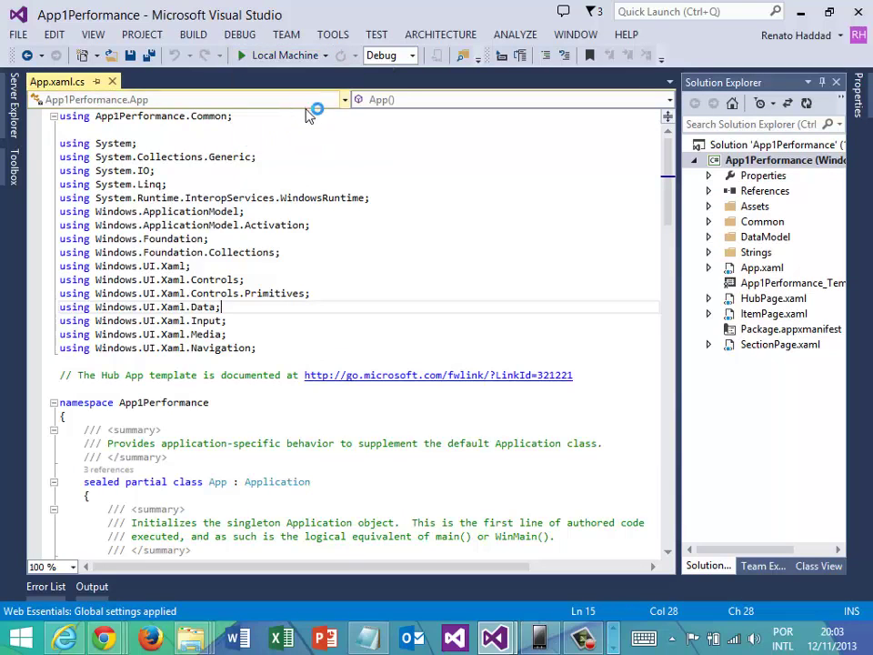
click(273, 56)
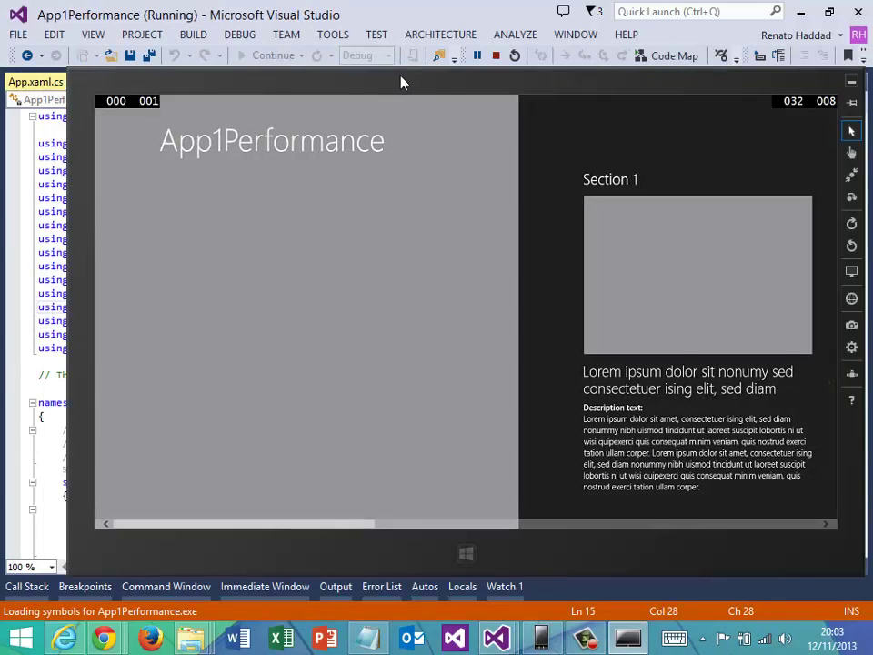
drag(401, 81, 361, 71)
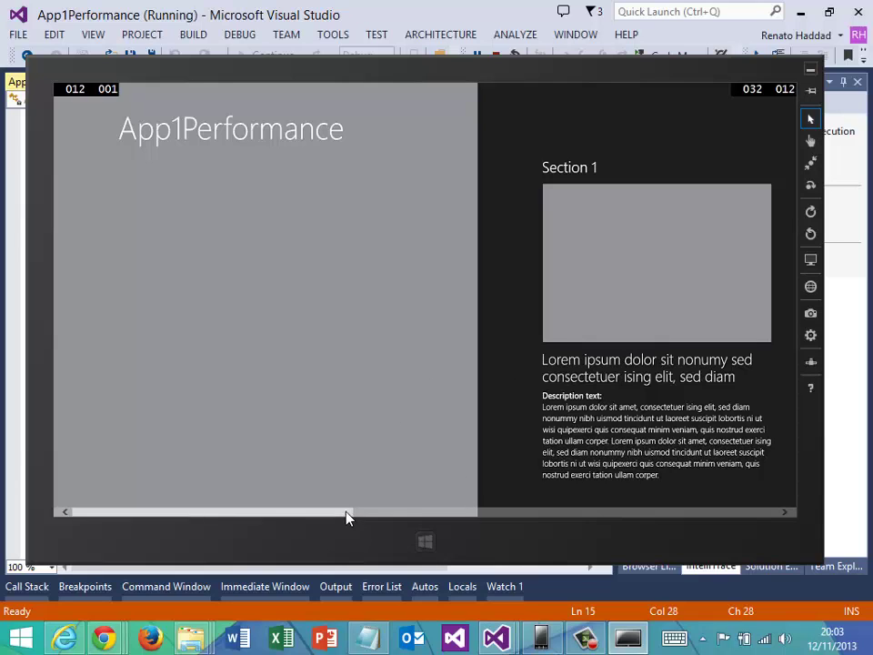
Examine the running app's hub sections and the Item Title: 5 and Item Title: 2 detail pages, returning to the hub from each
drag(349, 514, 664, 541)
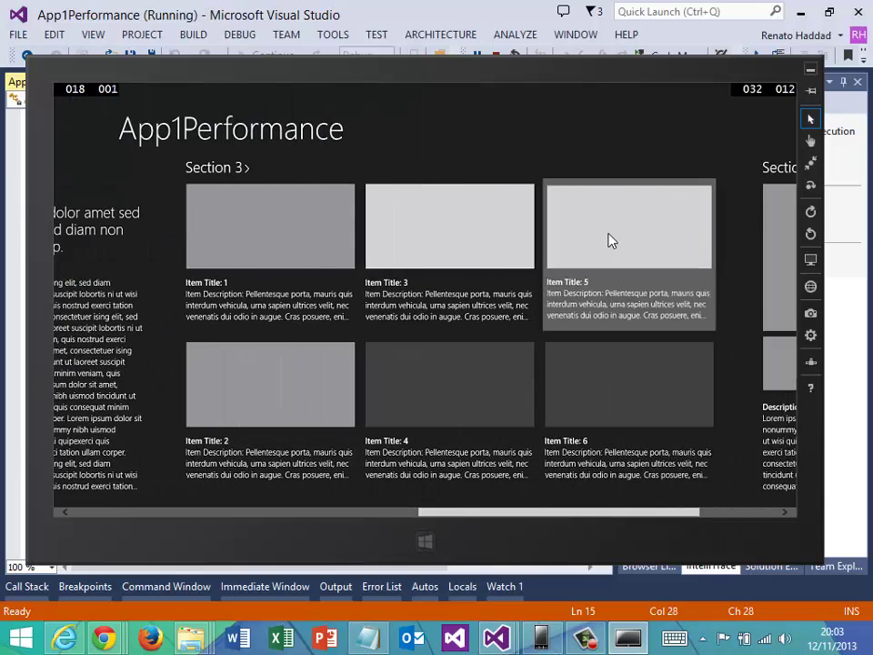
click(611, 241)
click(85, 128)
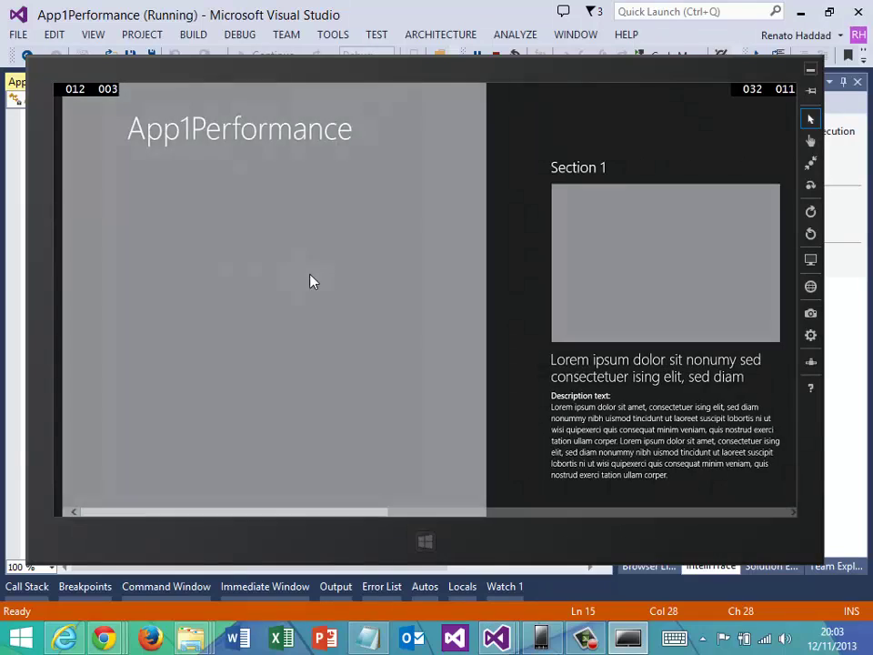
click(660, 515)
scroll(561, 227, down, 3)
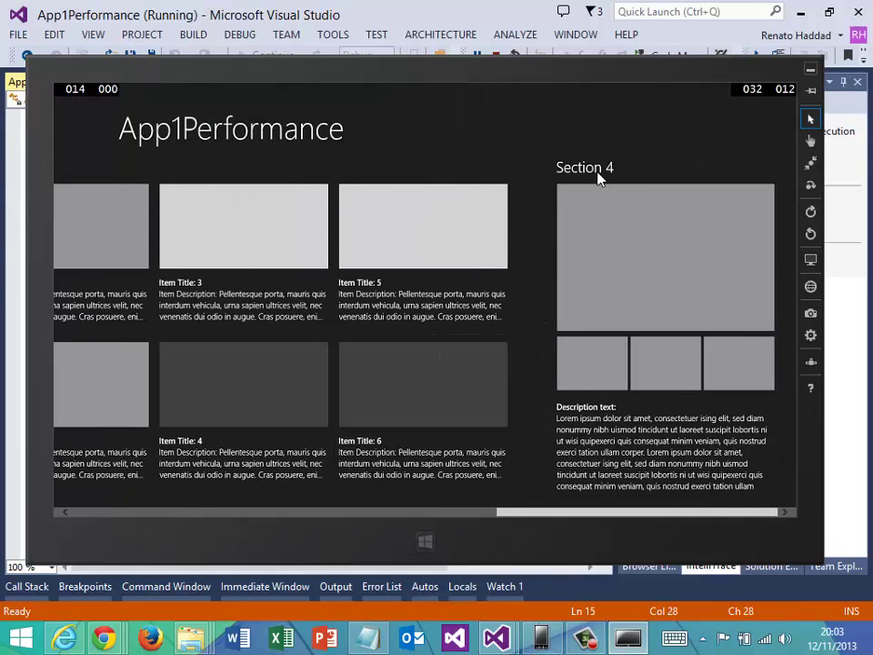
drag(561, 512, 369, 515)
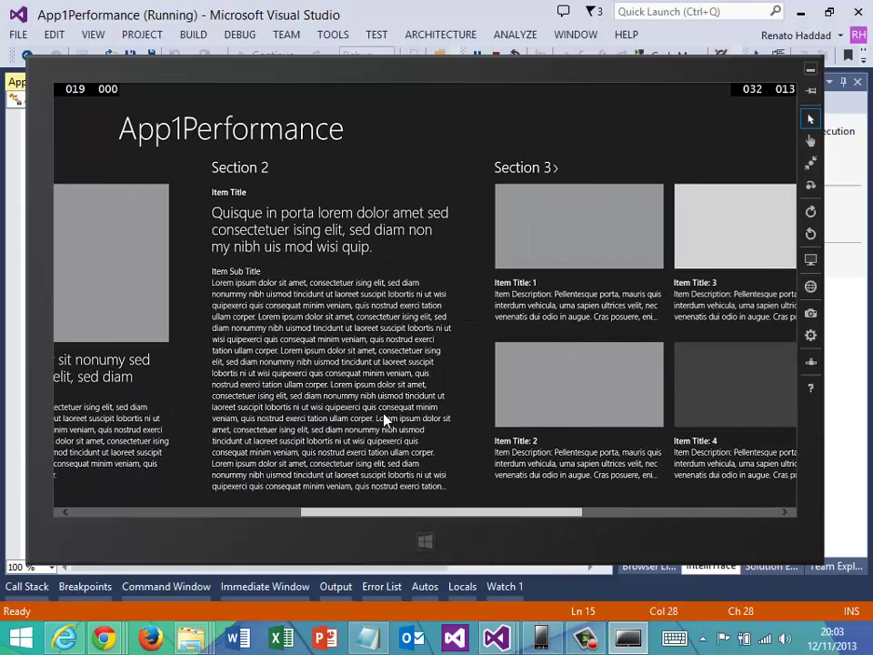
click(559, 375)
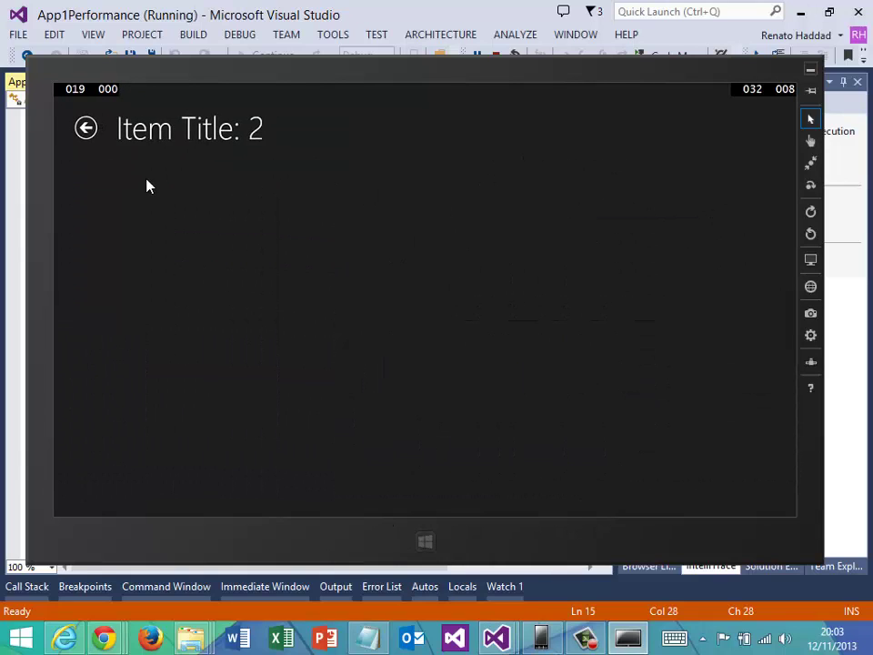
click(91, 136)
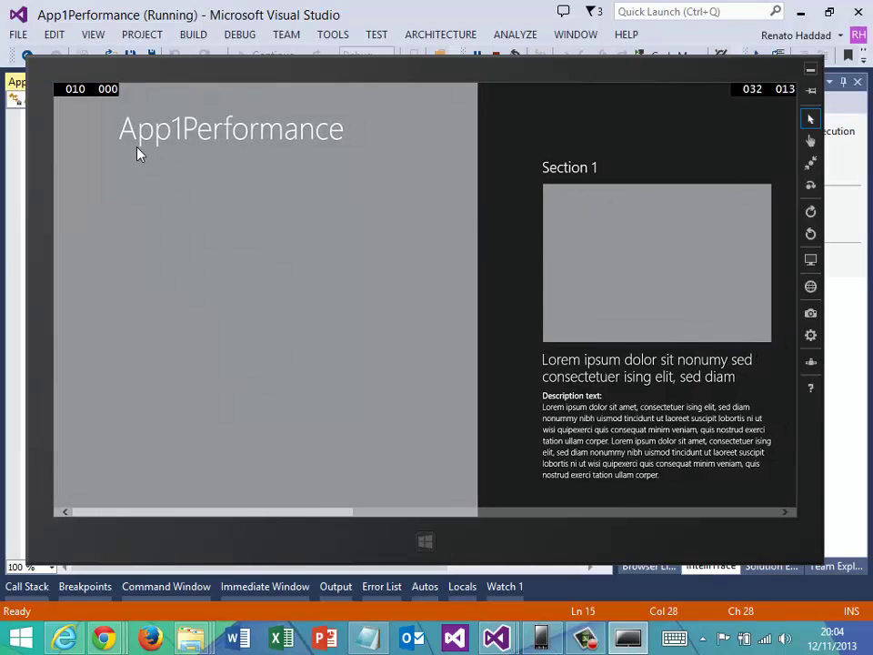
Stop debugging the app and close the App.xaml.cs file
click(409, 13)
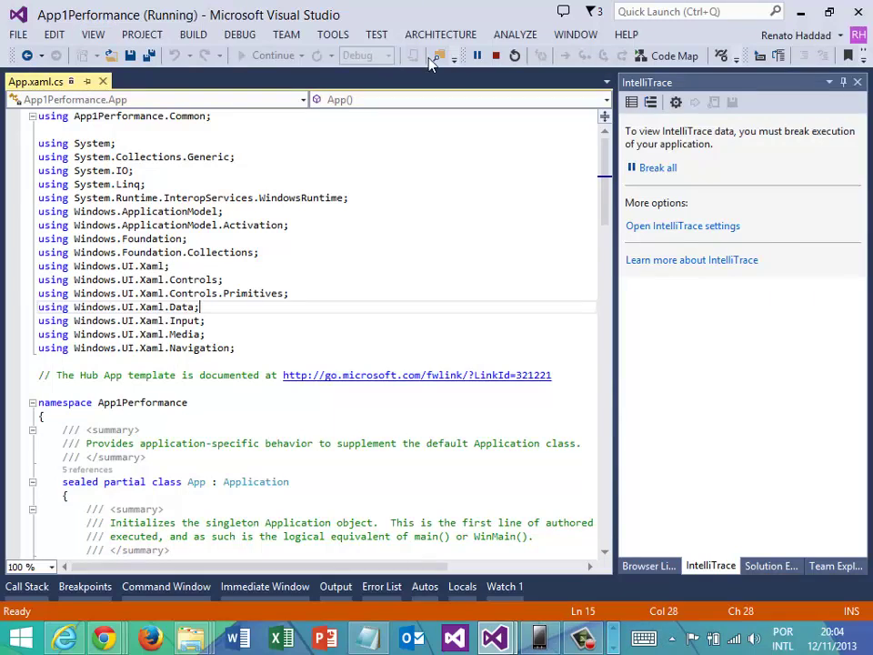
click(496, 55)
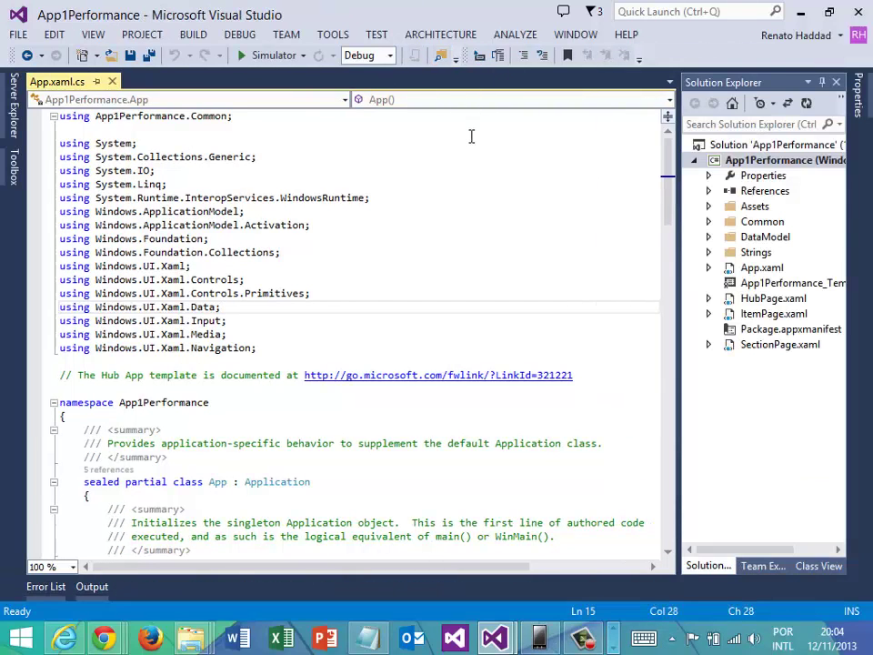
click(420, 201)
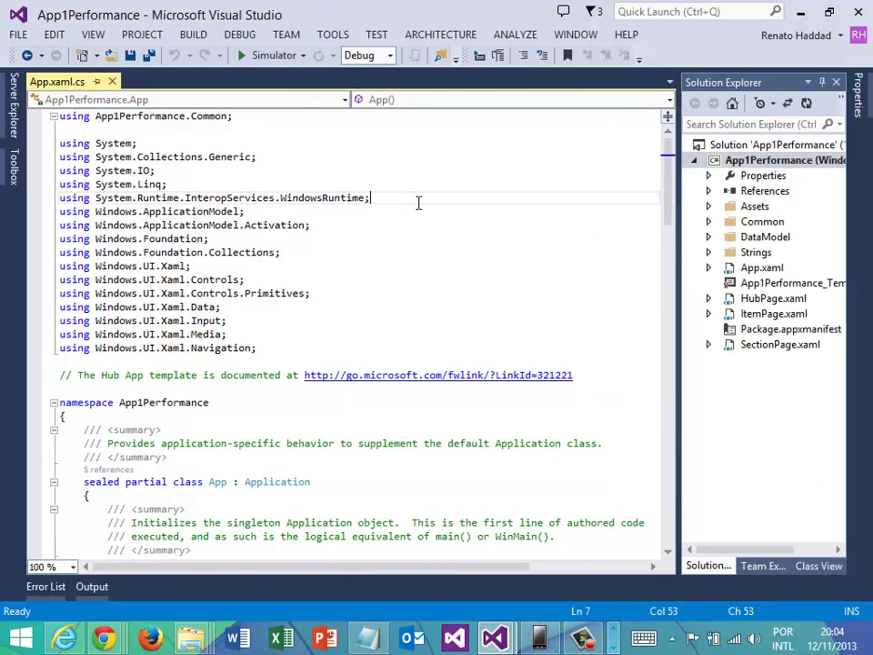
key(ctrl+F4)
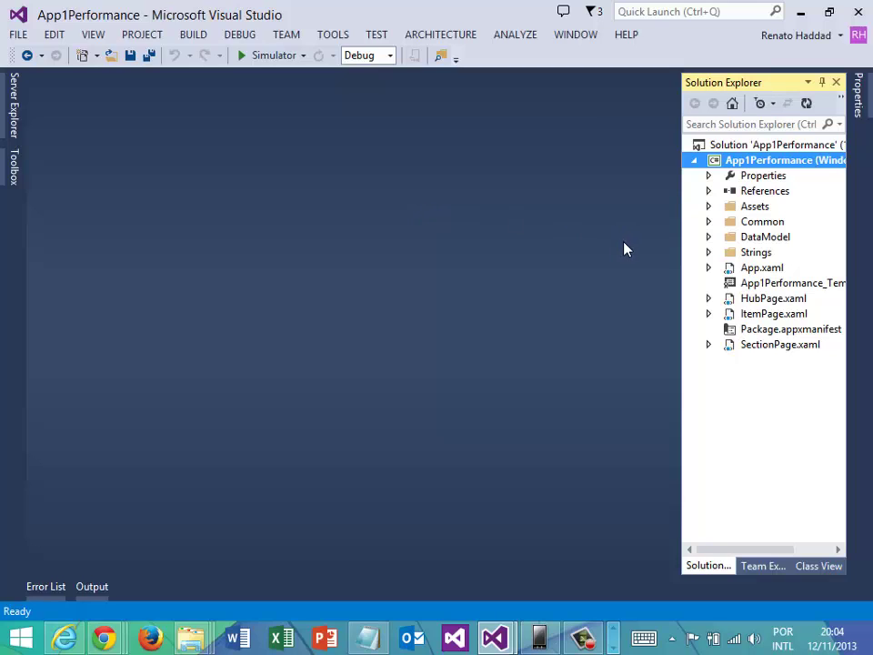
Open a Performance and Diagnostics session for the project and auto-hide the Solution Explorer to widen the page
click(241, 36)
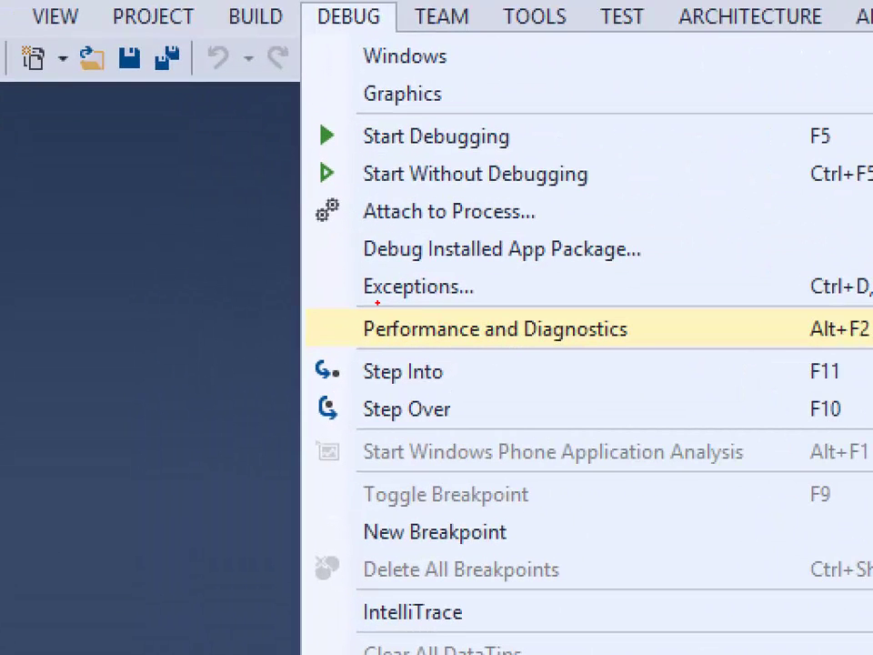
key(Escape)
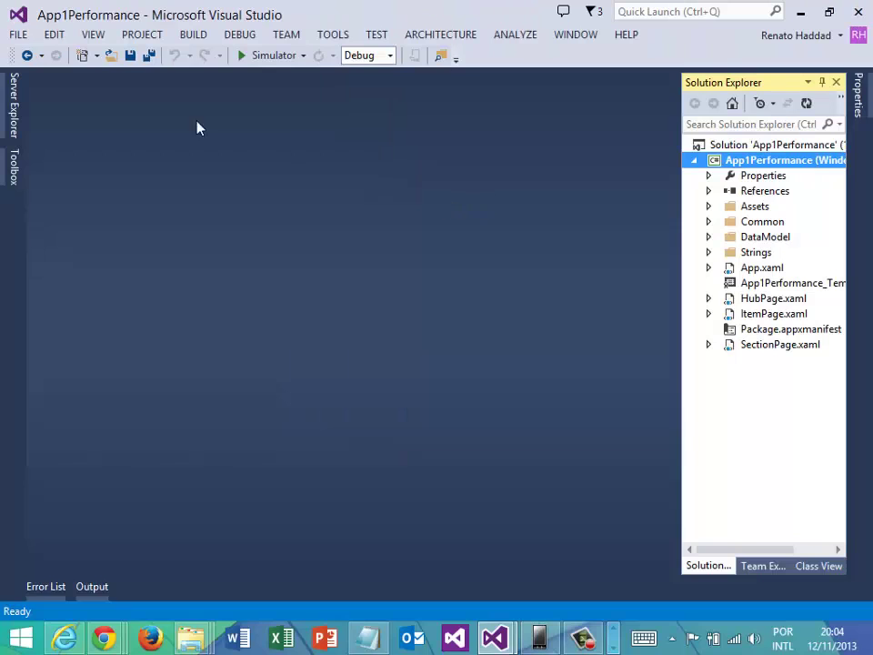
click(339, 16)
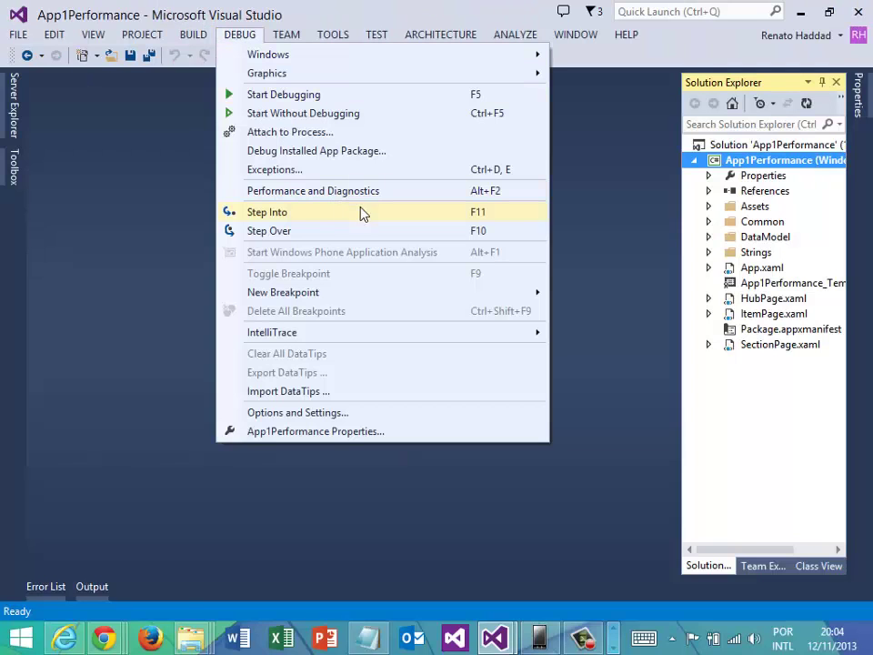
click(434, 192)
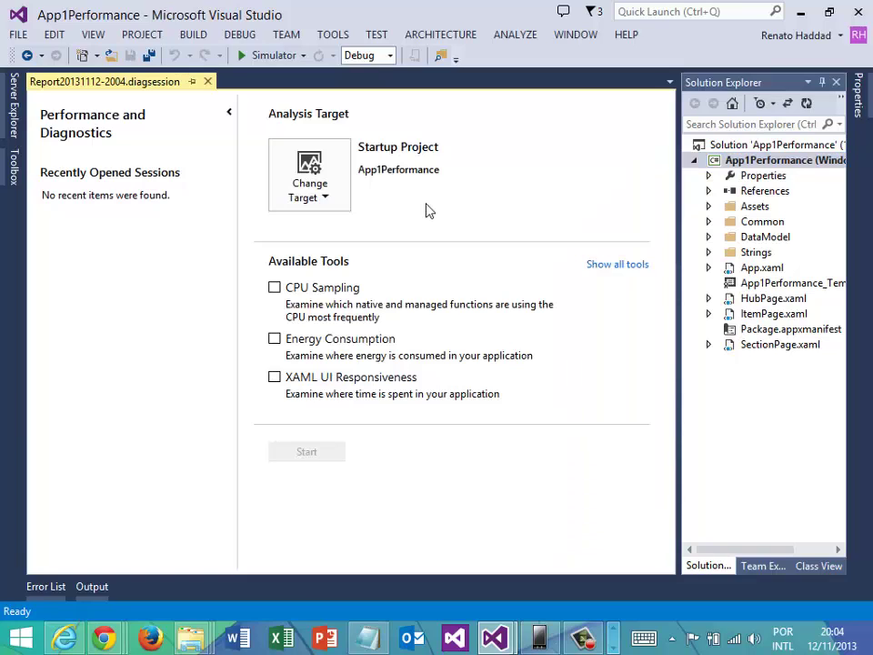
click(821, 82)
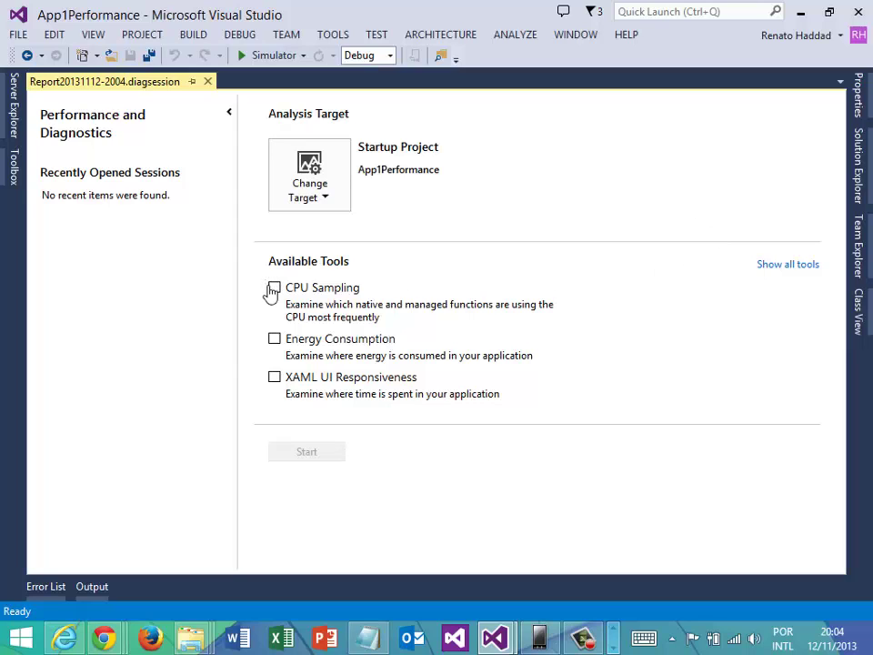
Review the available analysis targets, keep the startup project, and start a diagnostics session with only the Energy Consumption tool
click(307, 200)
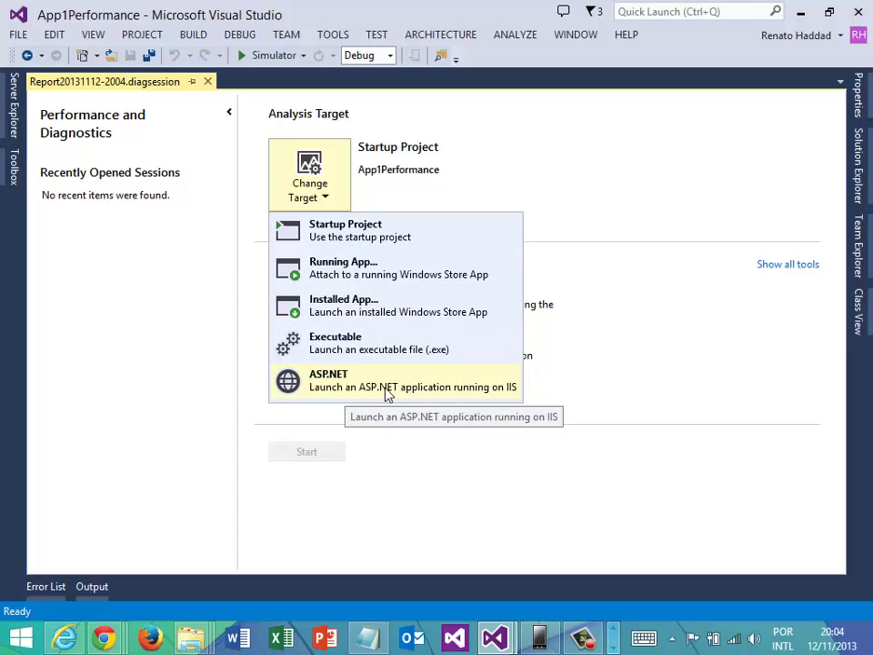
click(498, 150)
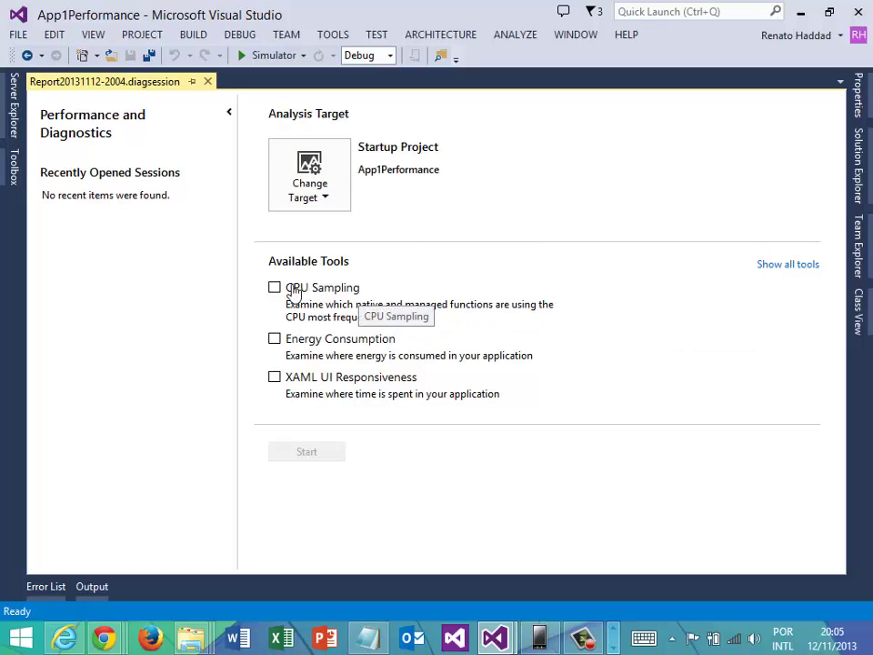
click(275, 339)
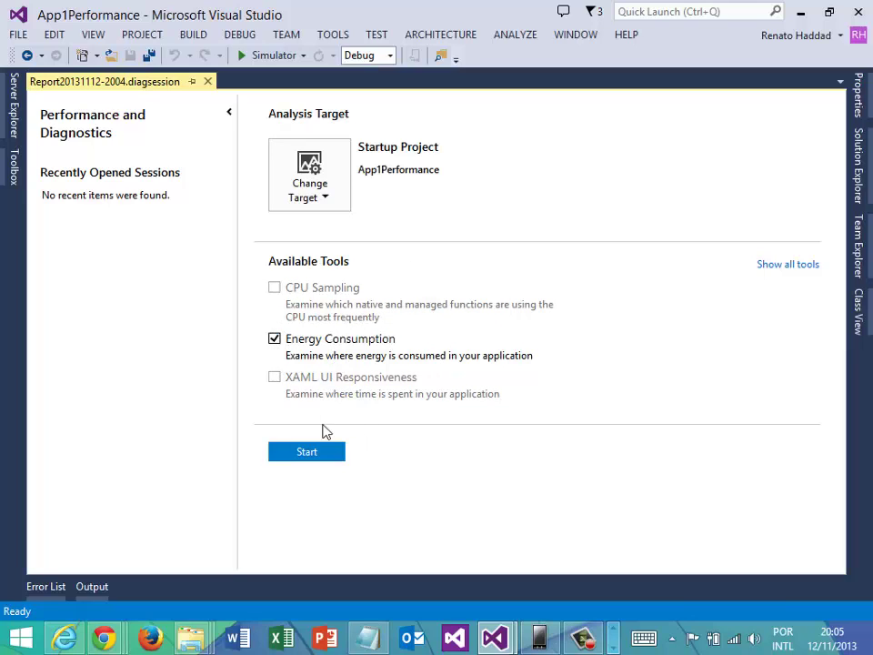
click(306, 452)
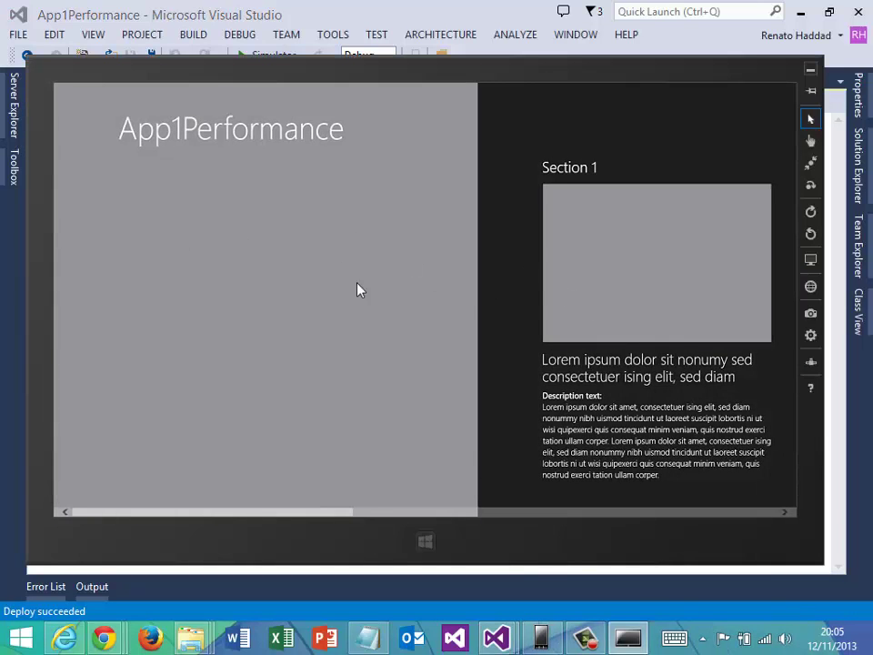
Exercise the profiled hub app by browsing its sections and visiting Item Title: 4 twice, and stop collection to generate the energy report
scroll(600, 520, down, 5)
click(576, 426)
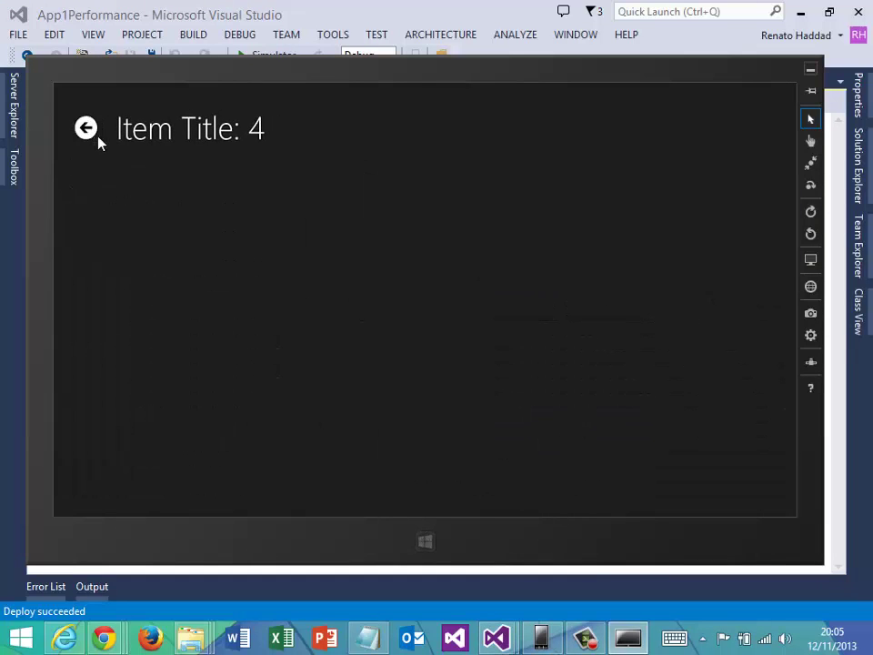
click(87, 130)
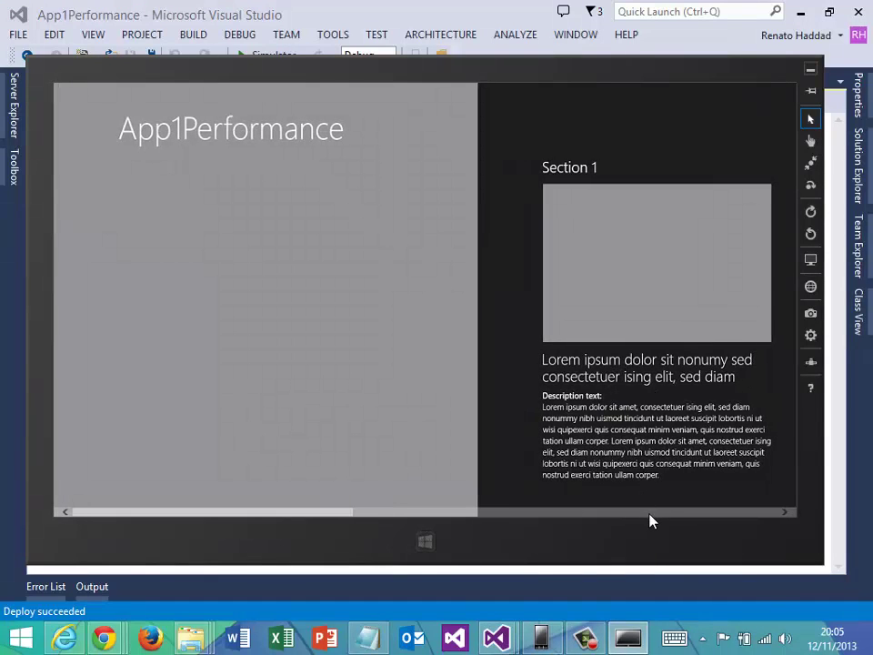
scroll(649, 520, down, 6)
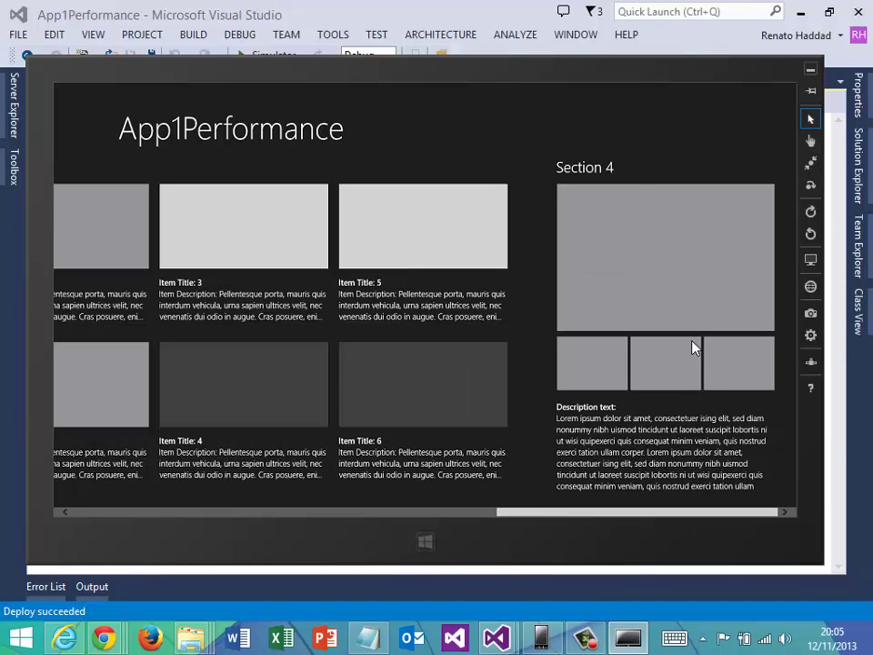
scroll(740, 520, up, 3)
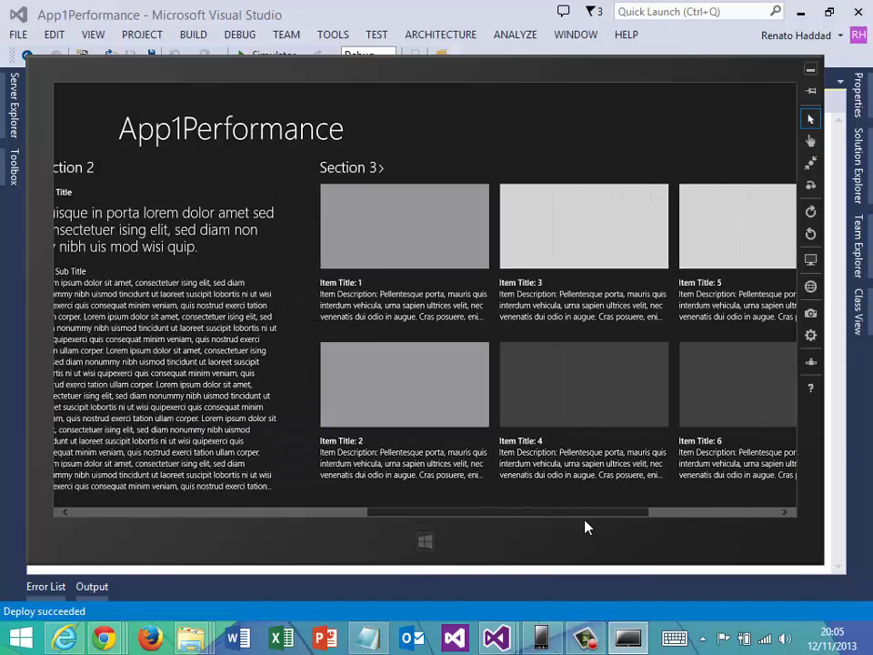
click(589, 409)
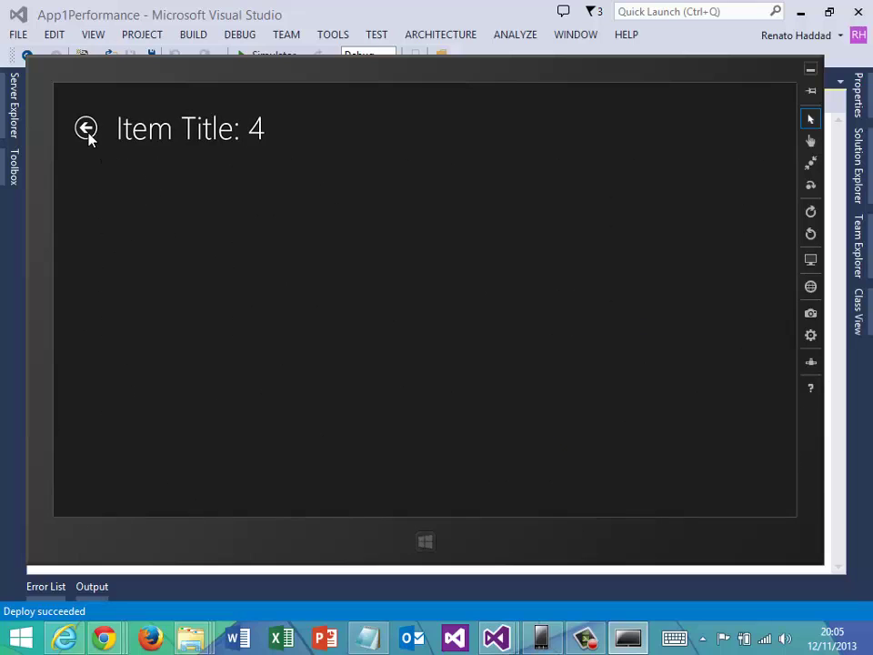
click(89, 132)
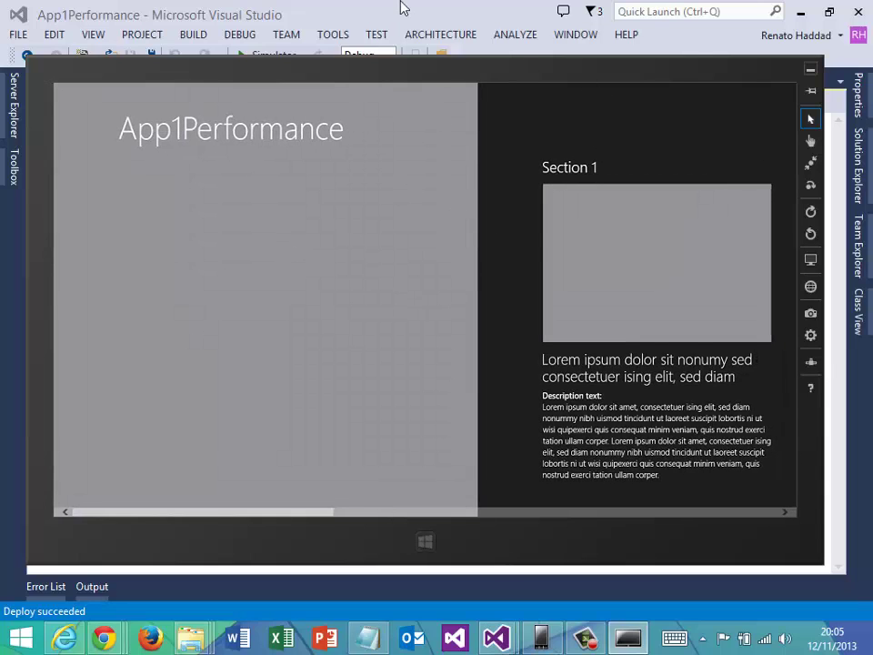
click(404, 9)
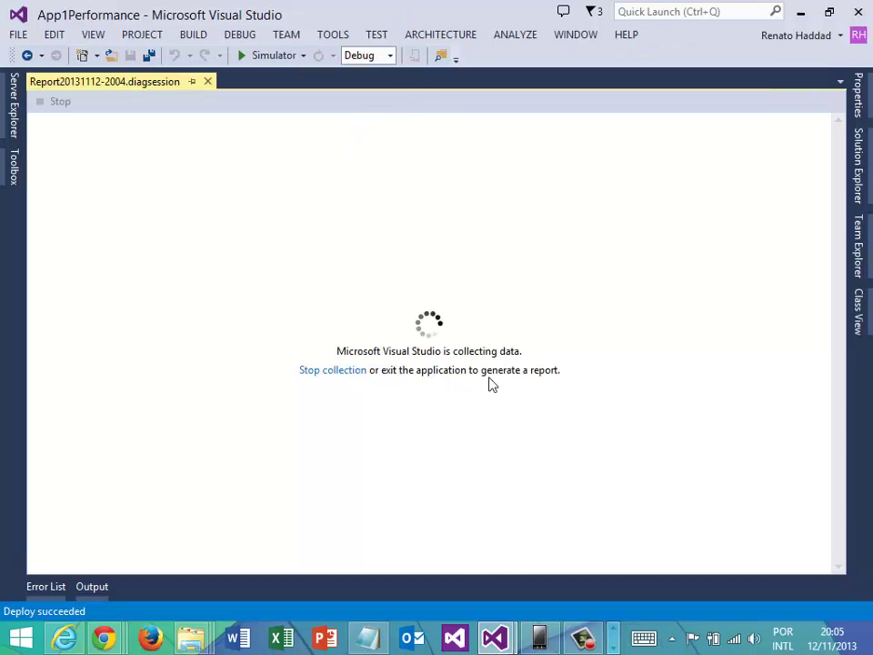
click(333, 372)
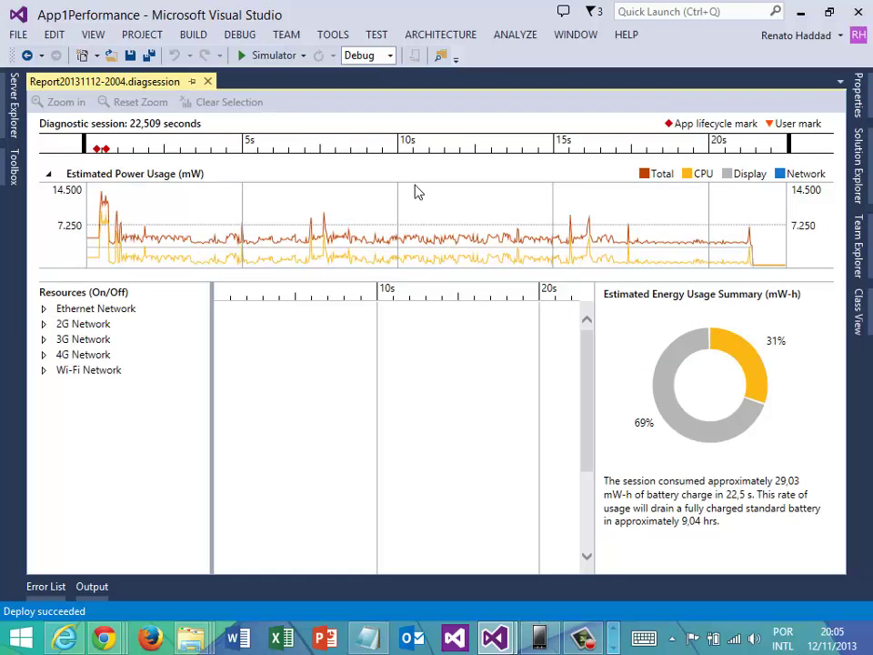
Examine the Data Transfer entries under the Ethernet, 2G, 3G, 4G and Wi-Fi networks in the energy report's resources
click(44, 309)
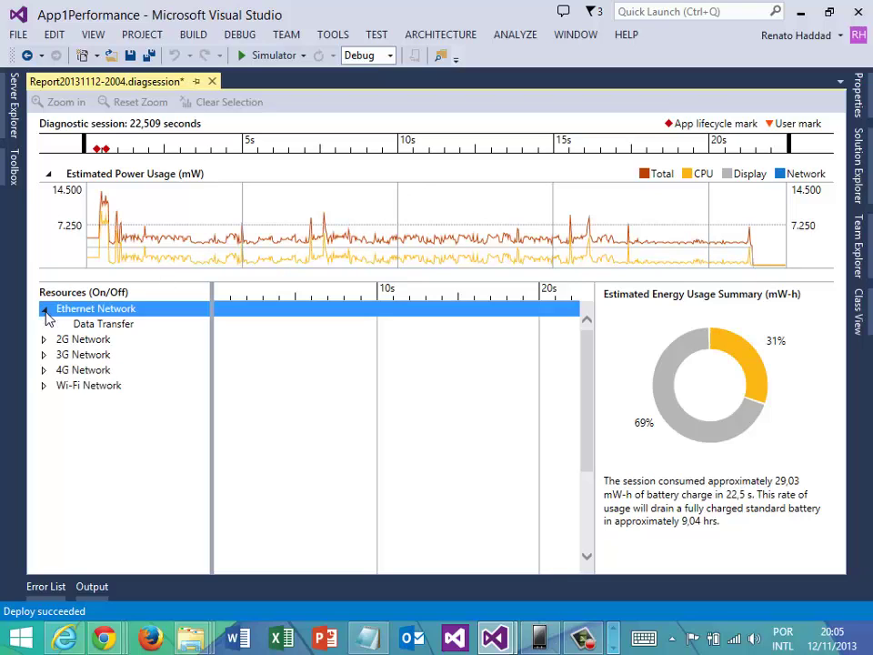
click(84, 324)
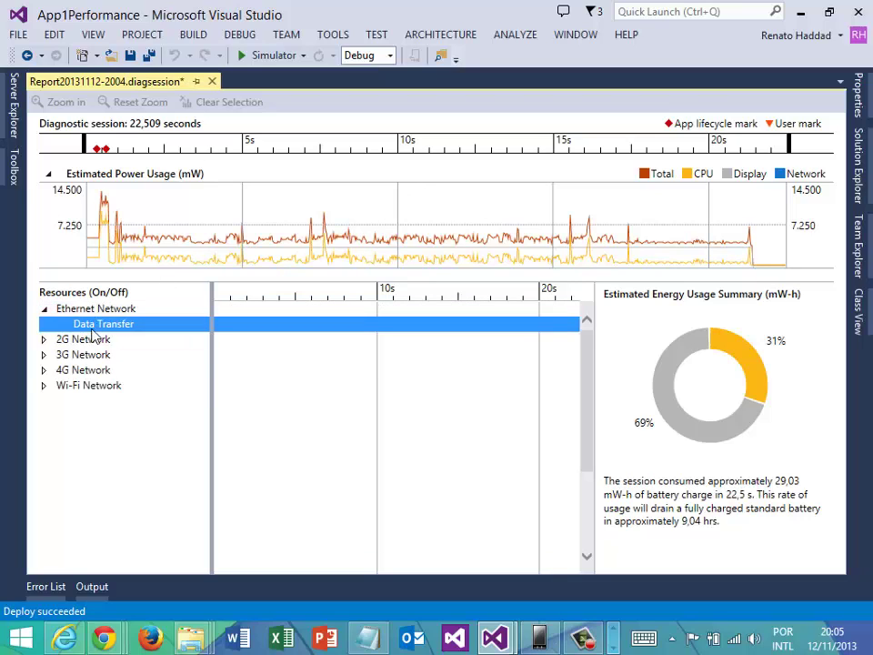
click(44, 340)
click(57, 356)
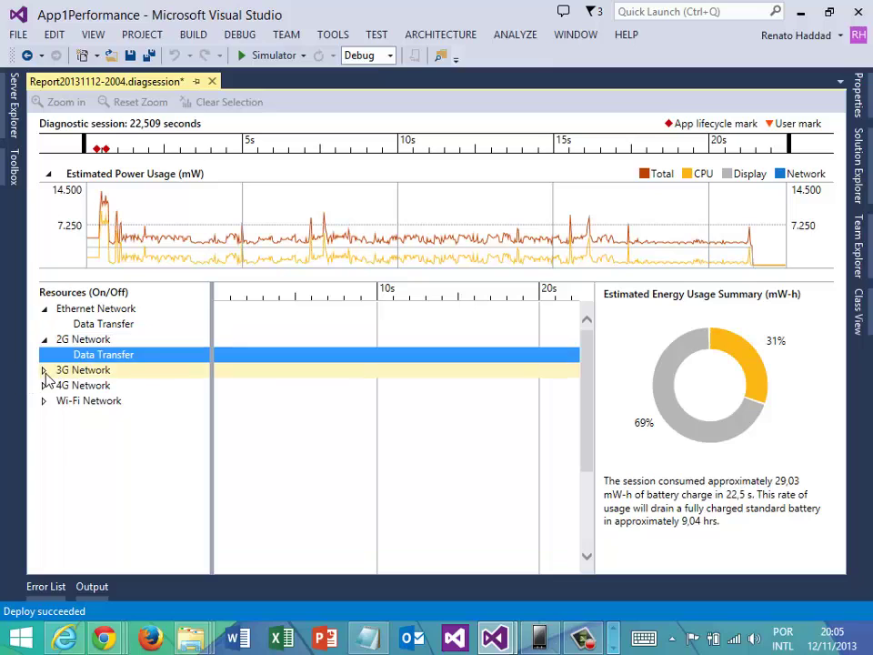
click(44, 370)
click(93, 385)
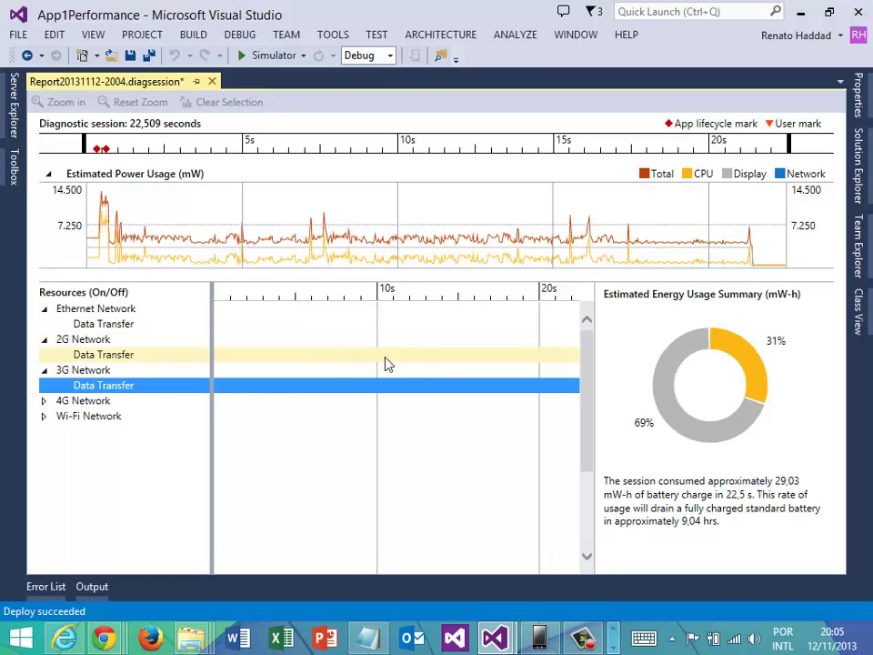
click(45, 406)
click(50, 418)
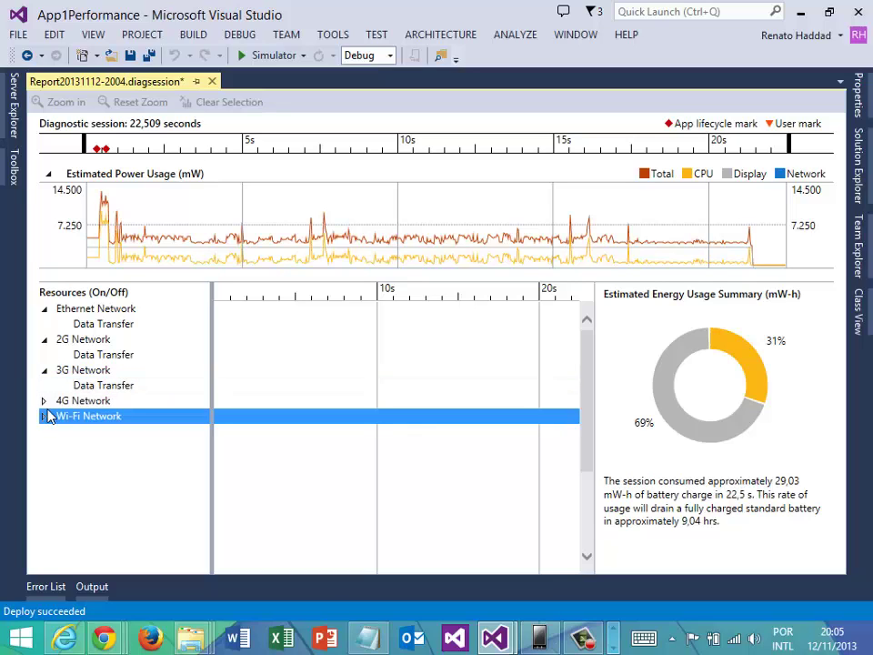
click(43, 401)
click(44, 431)
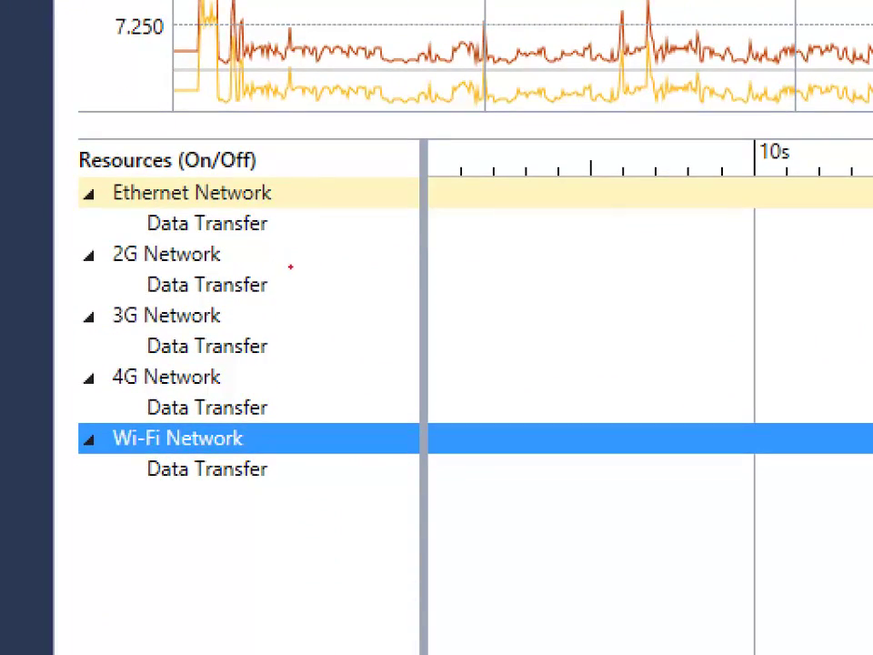
drag(295, 180, 307, 249)
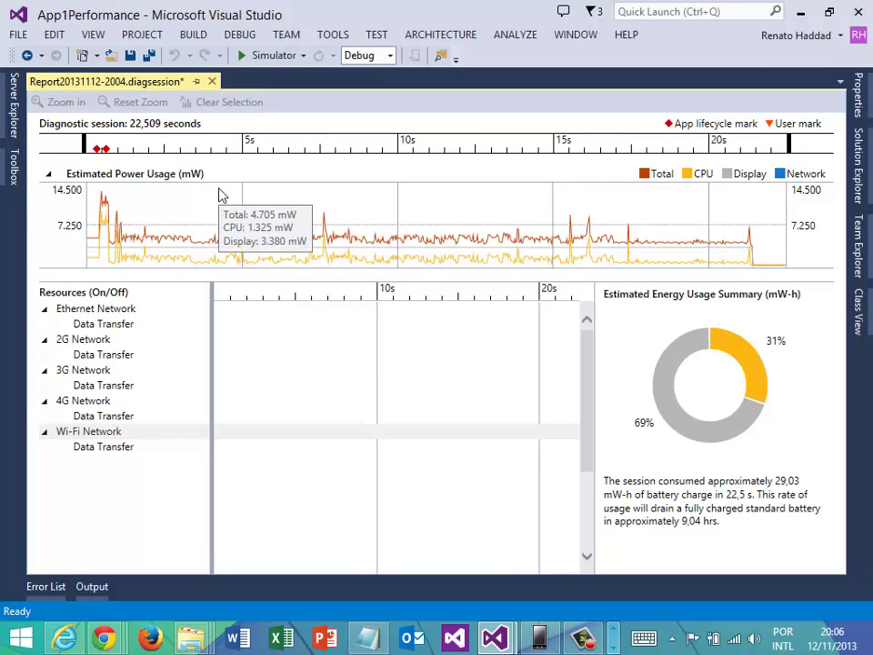
Select the stretch from about 12 s to 16.5 s of the Estimated Power Usage graph to inspect its energy summary
drag(216, 216, 221, 216)
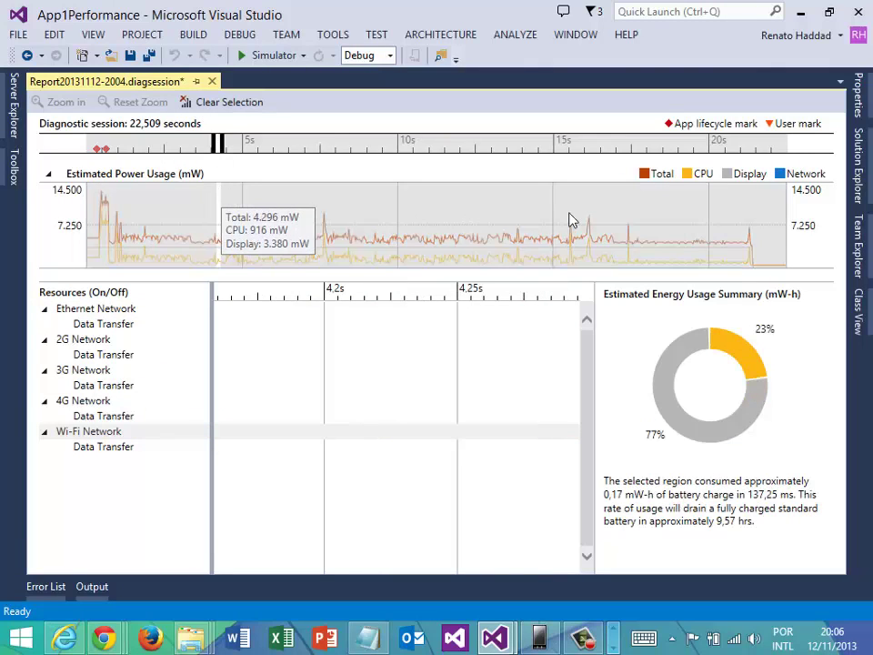
drag(600, 219, 466, 198)
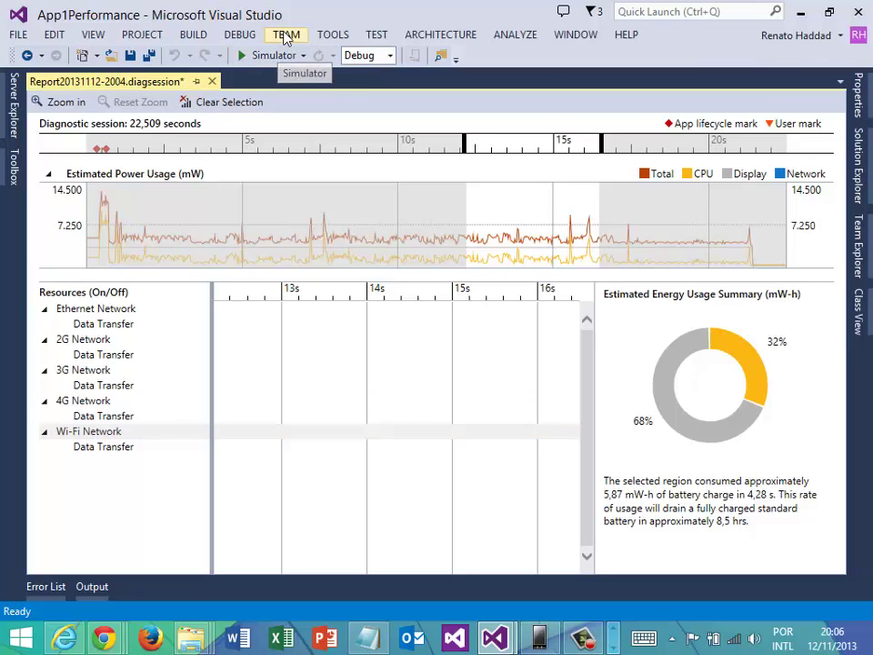
Open another Performance and Diagnostics session and start it with only the XAML UI Responsiveness tool
click(239, 35)
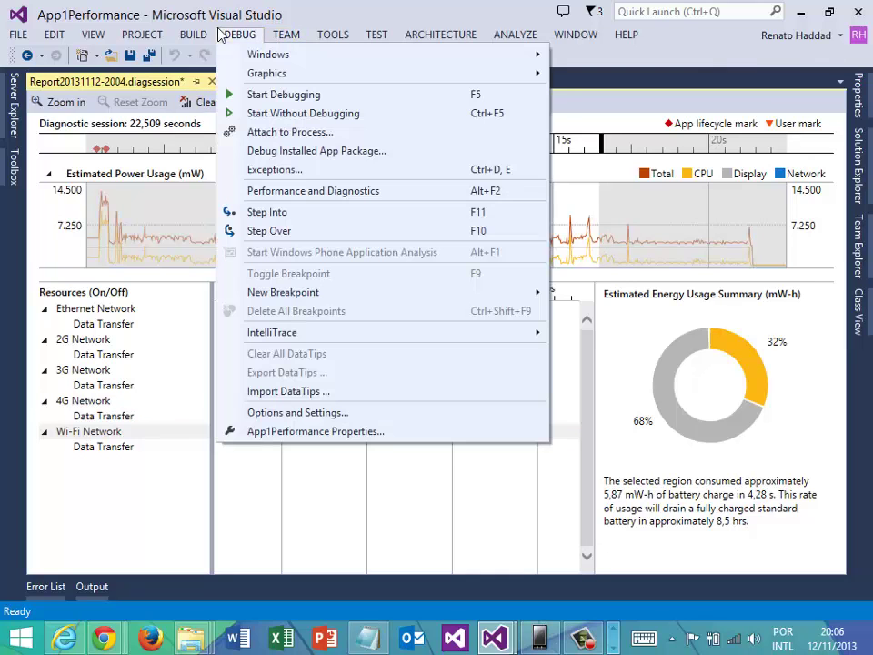
click(307, 198)
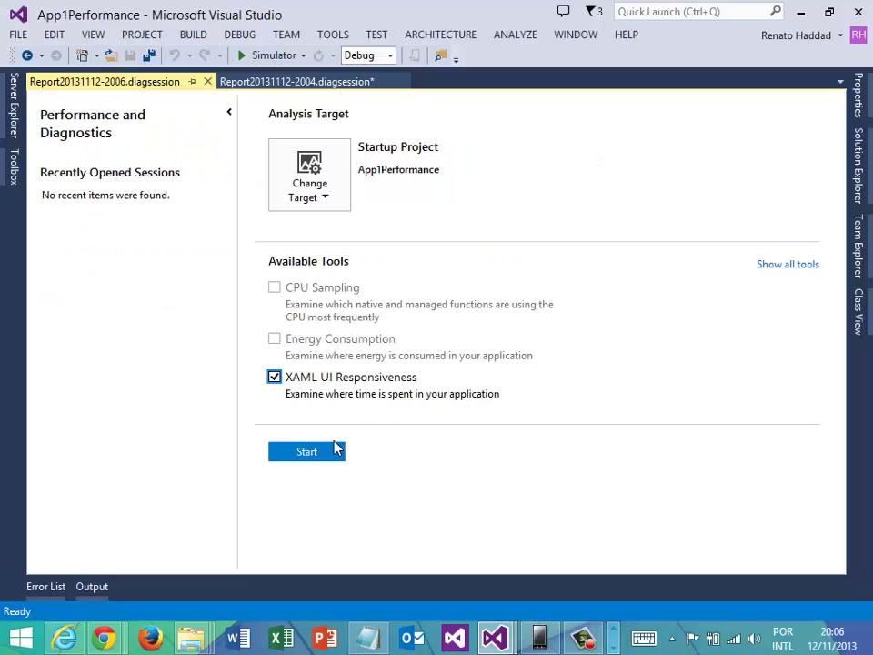
click(164, 451)
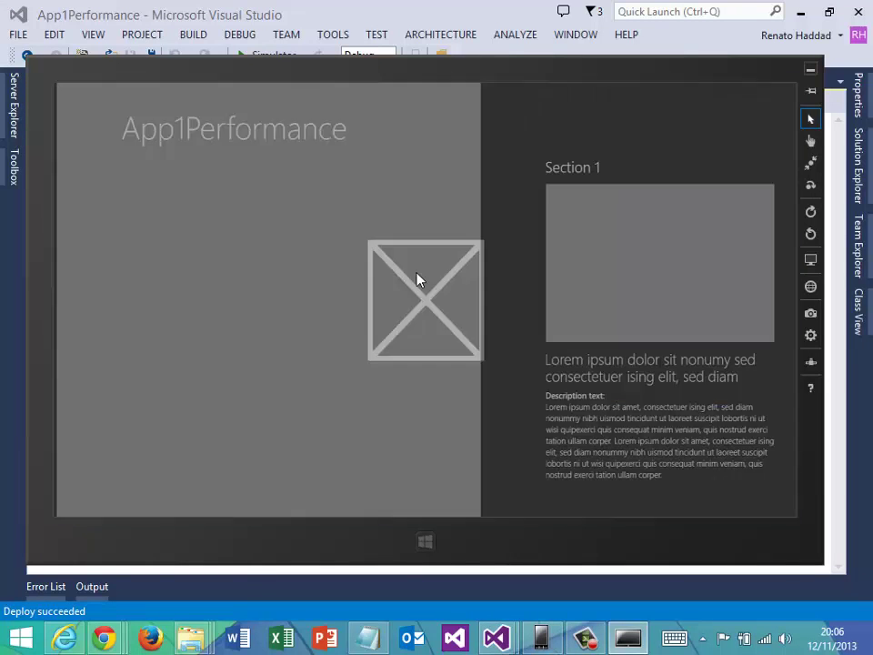
Exercise the app by browsing the hub and visiting two Section 3 items, including Item Title: 6, and stop collection to generate the responsiveness report
scroll(466, 442, down, 5)
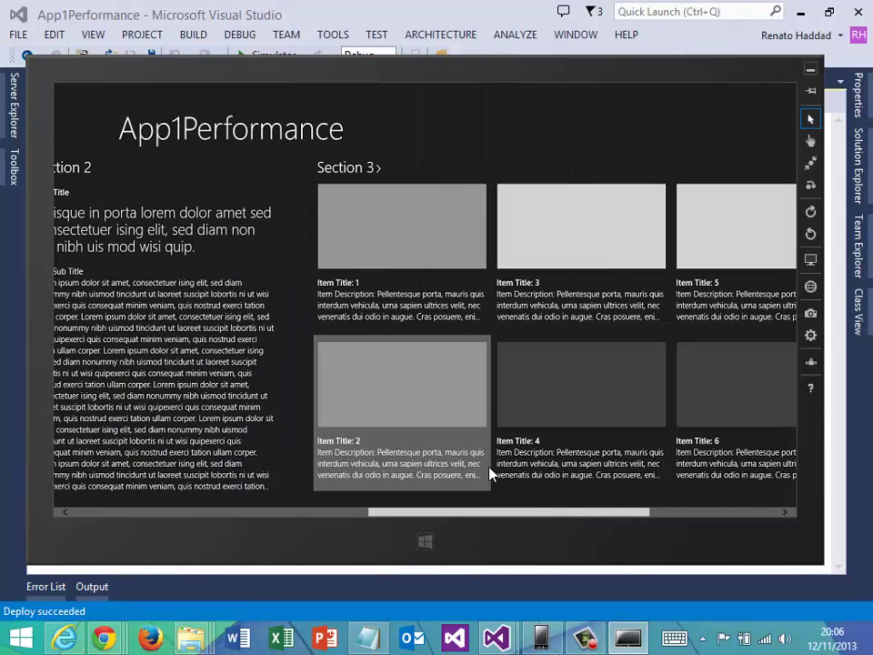
click(479, 427)
click(87, 130)
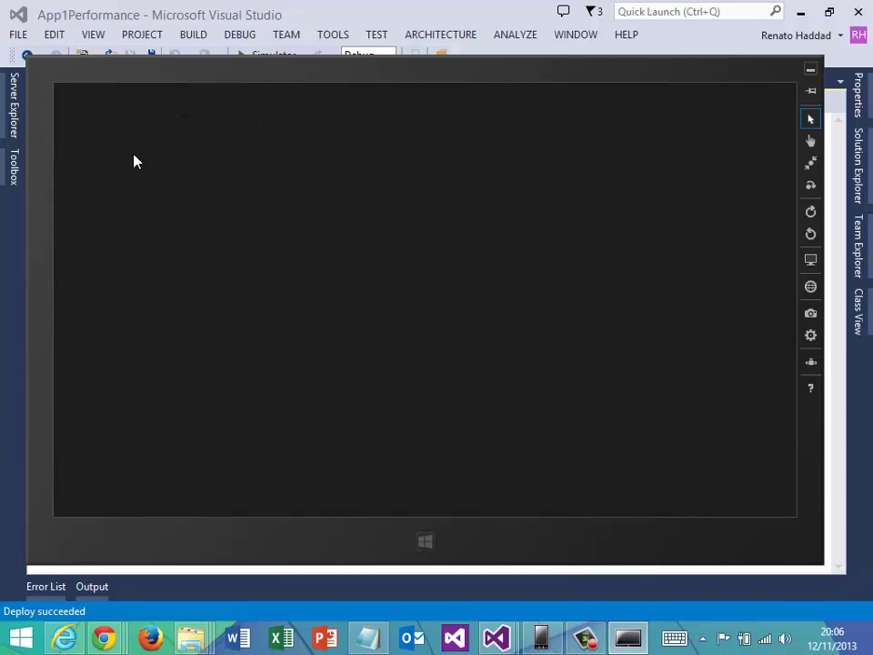
scroll(719, 482, down, 6)
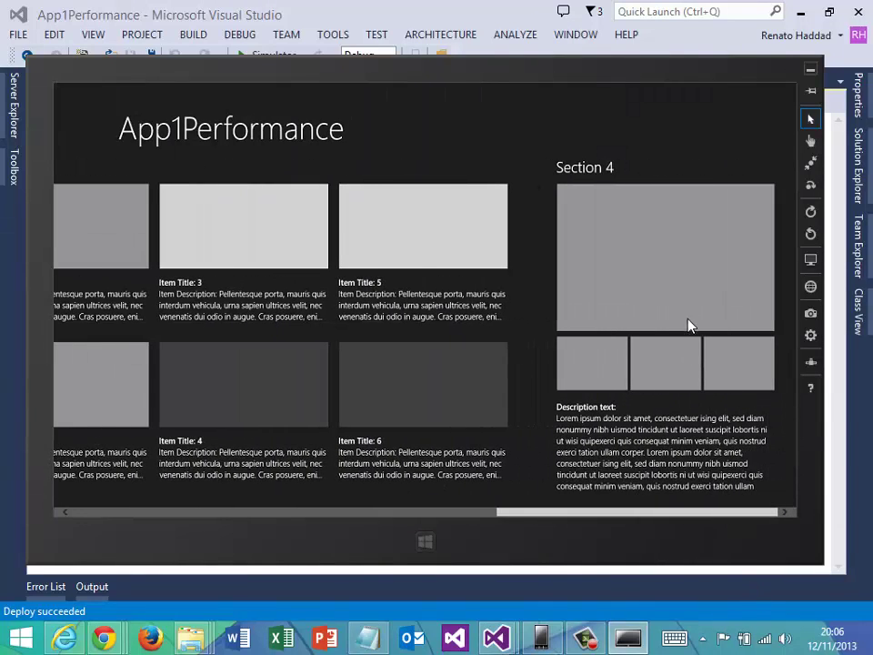
click(486, 405)
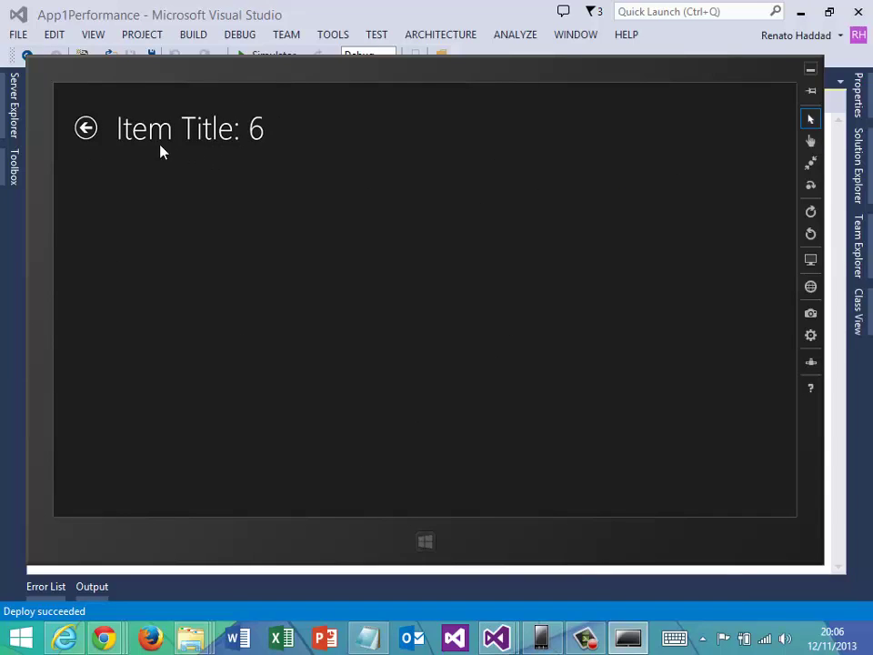
click(87, 131)
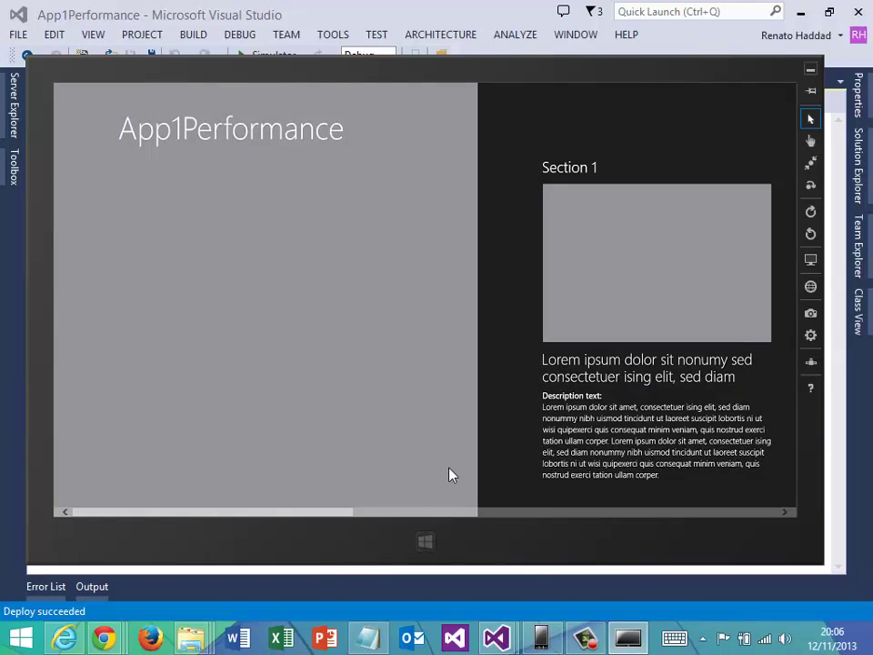
scroll(449, 474, down, 5)
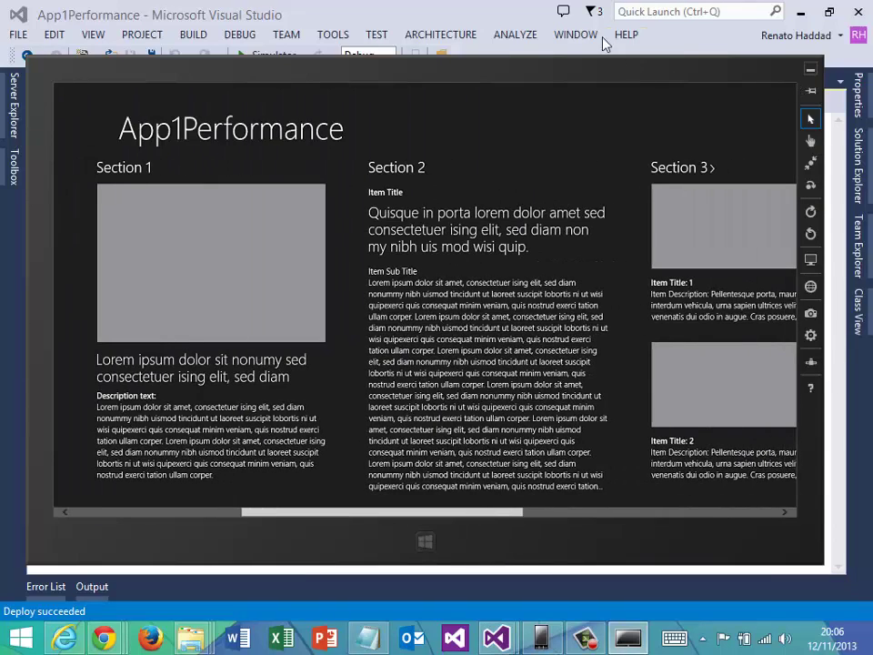
click(454, 7)
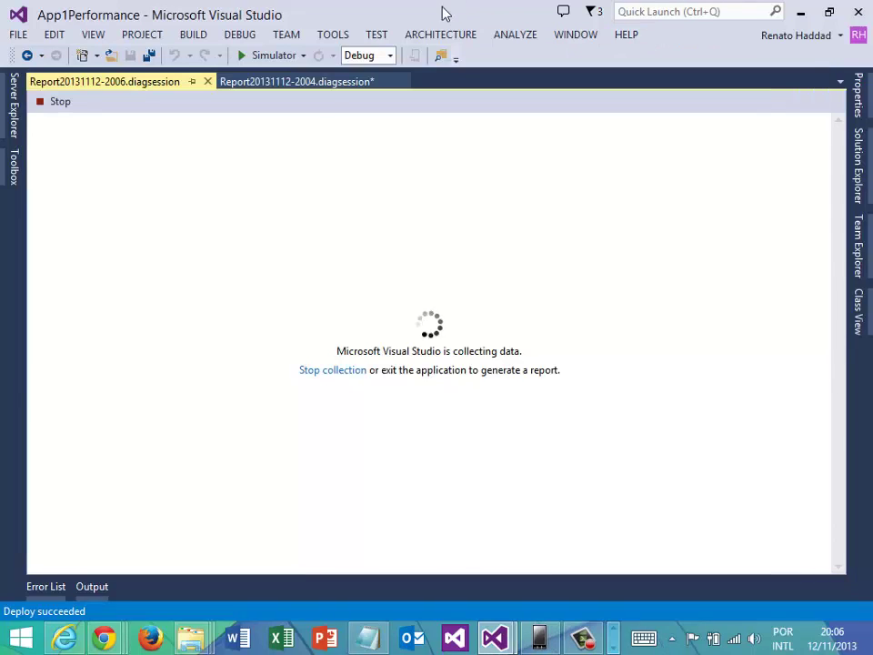
click(330, 369)
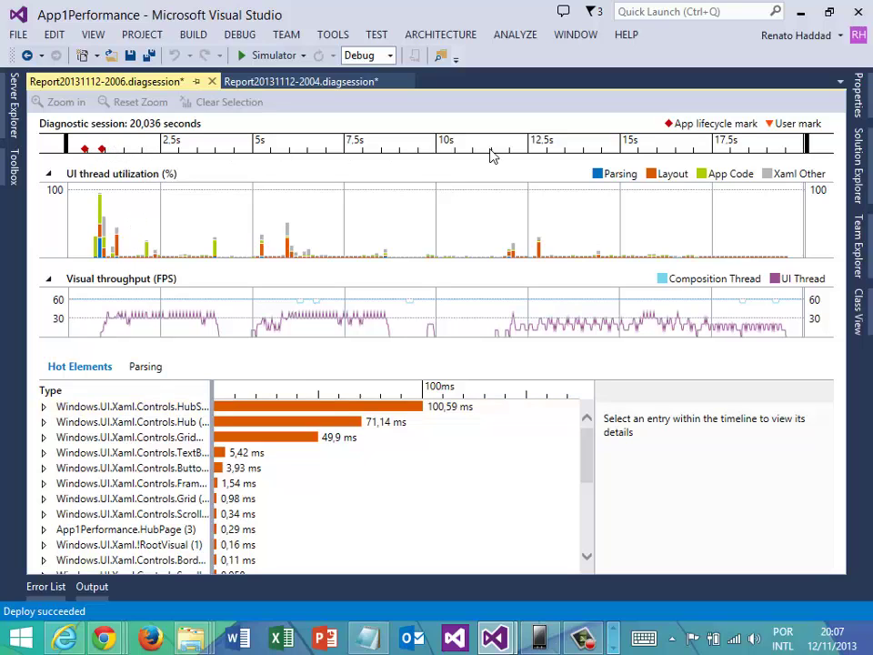
Narrow the responsiveness report's timeline selection to the range from about 12 s to 13 s
drag(557, 152, 513, 163)
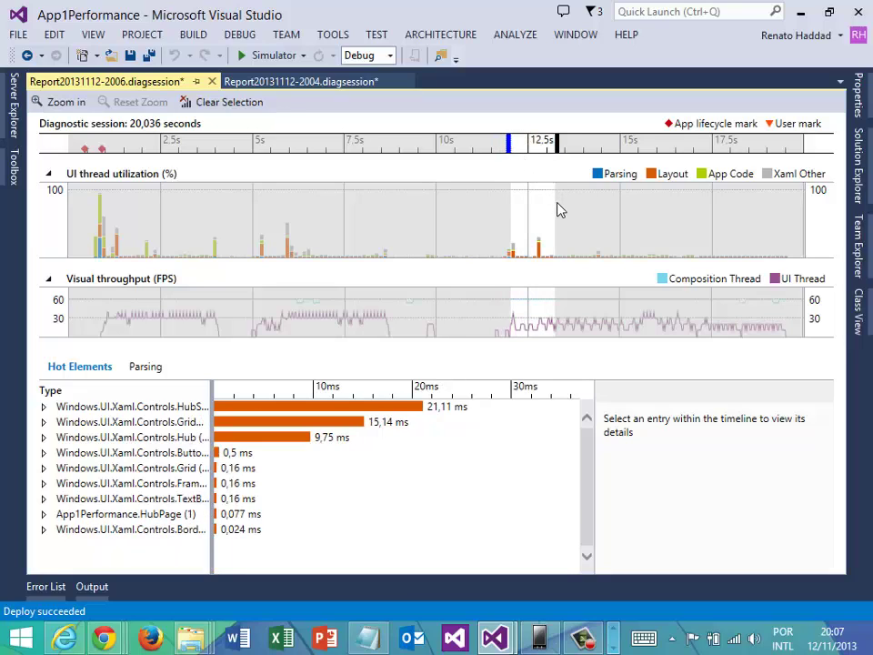
drag(564, 146, 507, 146)
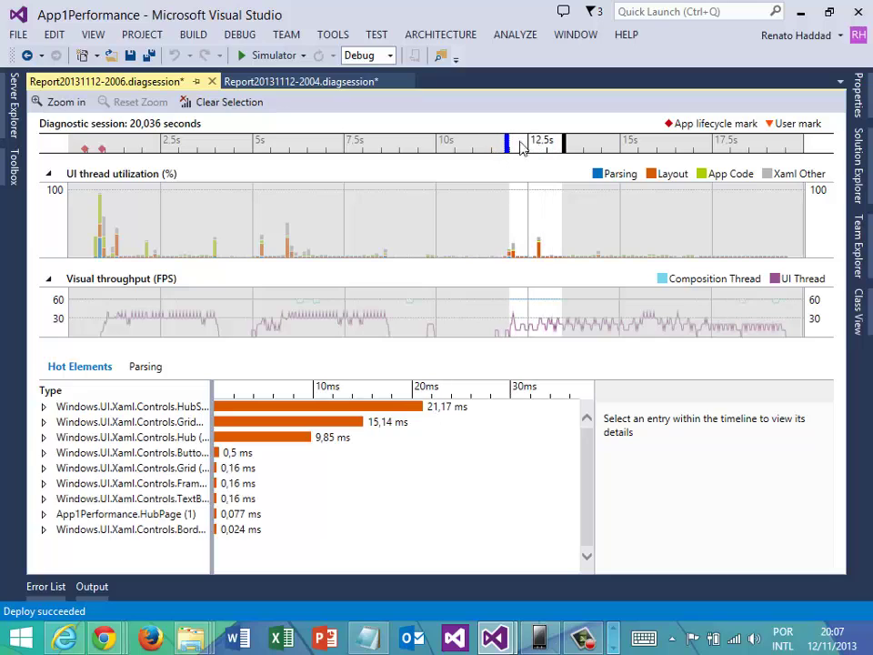
drag(562, 140, 545, 140)
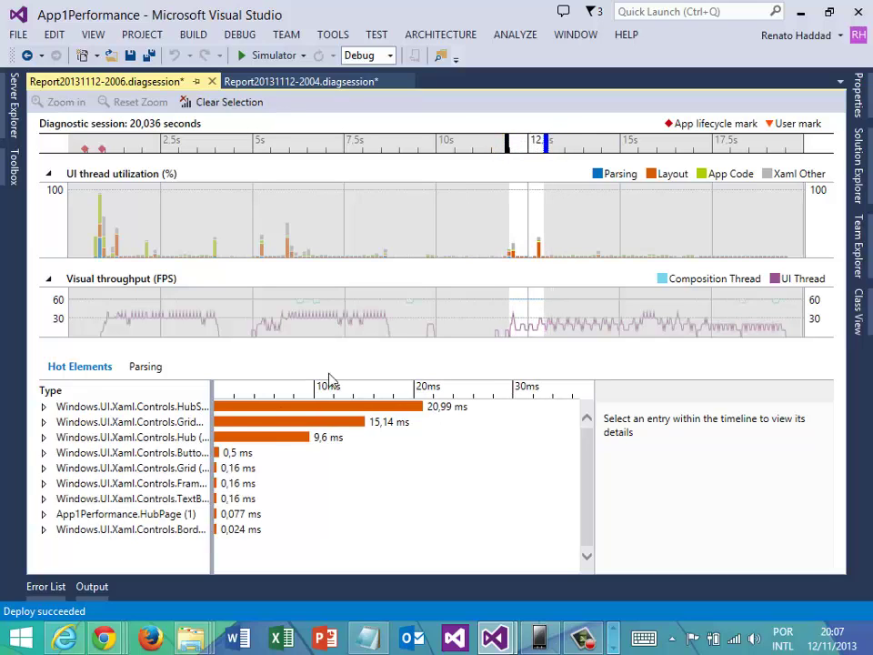
Widen the Type column of the hot elements and inspect the Button details inside the first HubSection of the HubSection group
drag(212, 409, 319, 406)
click(44, 407)
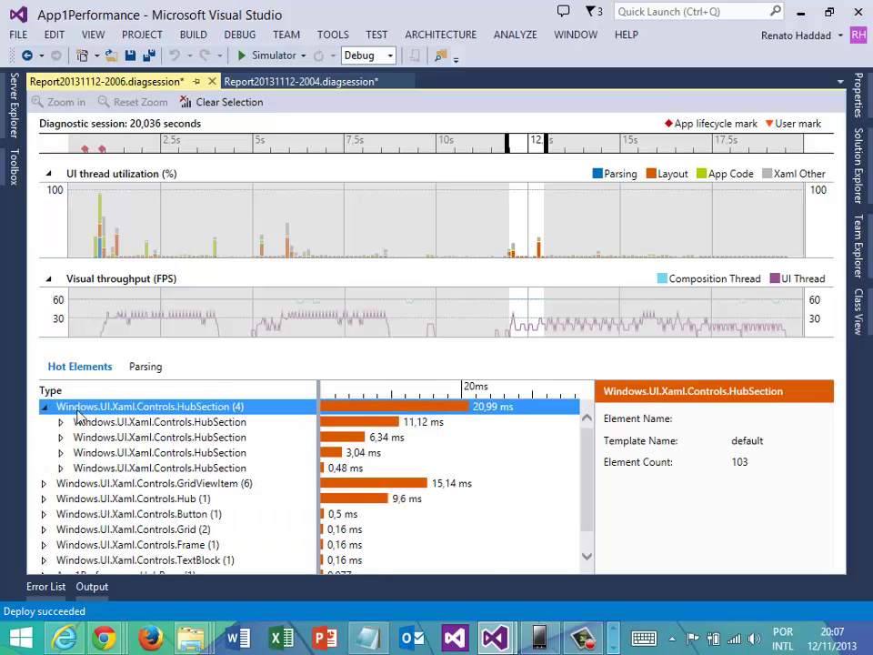
click(104, 424)
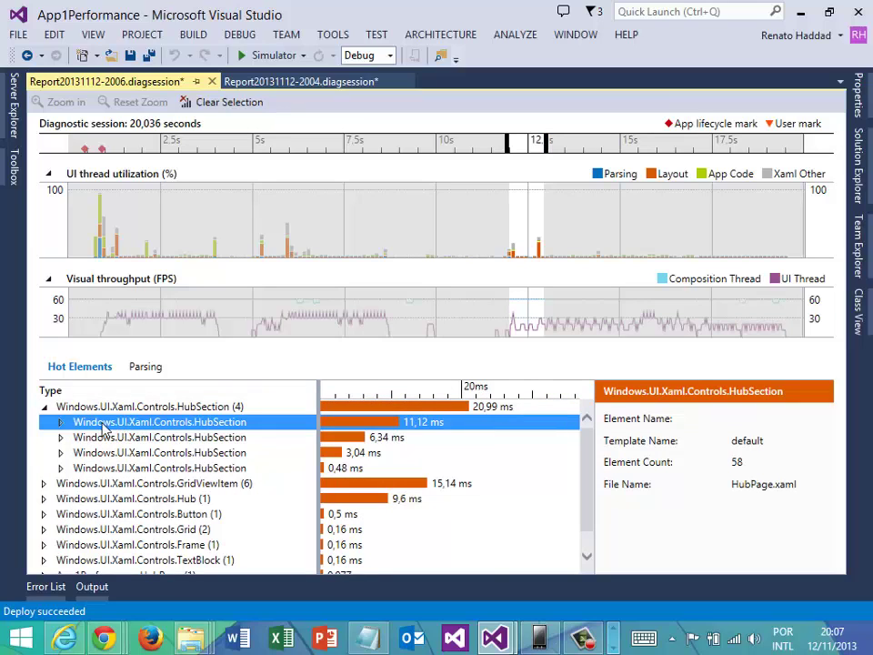
click(64, 422)
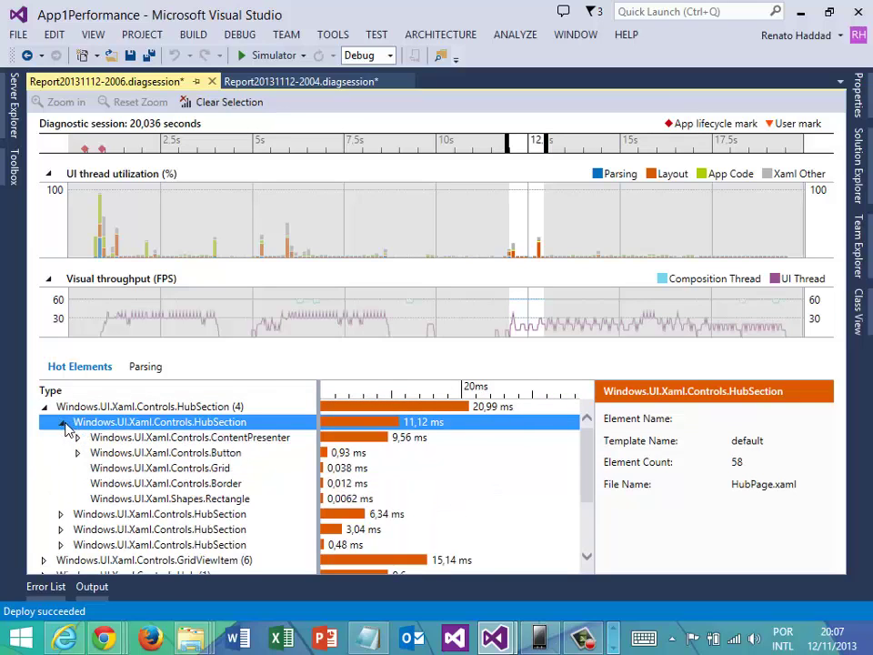
click(118, 454)
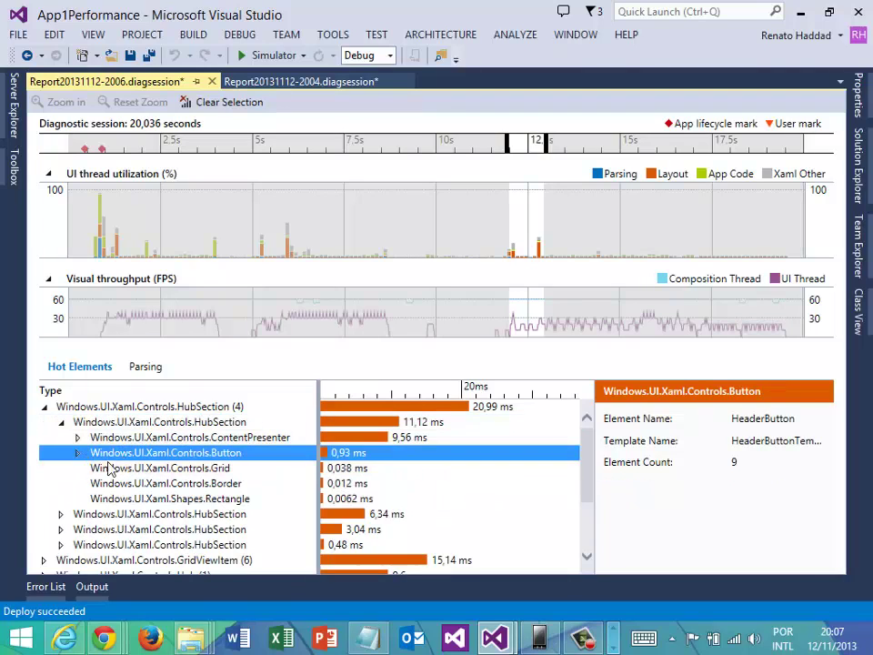
Expand the Button entry in the hot elements tree and inspect the details of its TextBlock child
click(77, 452)
click(137, 483)
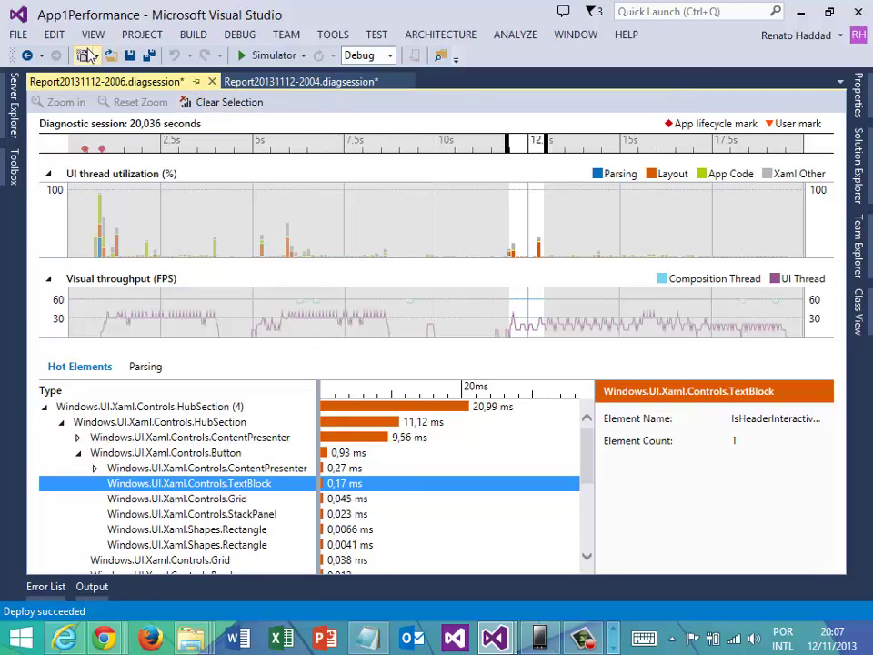
Close the App1Performance solution without saving the solution or its diagnostic reports
click(18, 34)
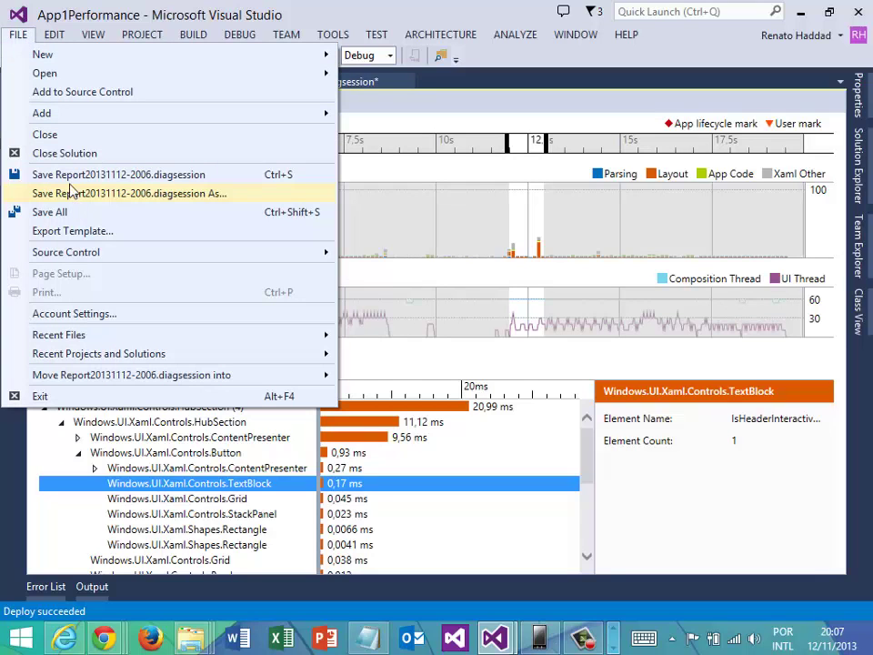
click(62, 152)
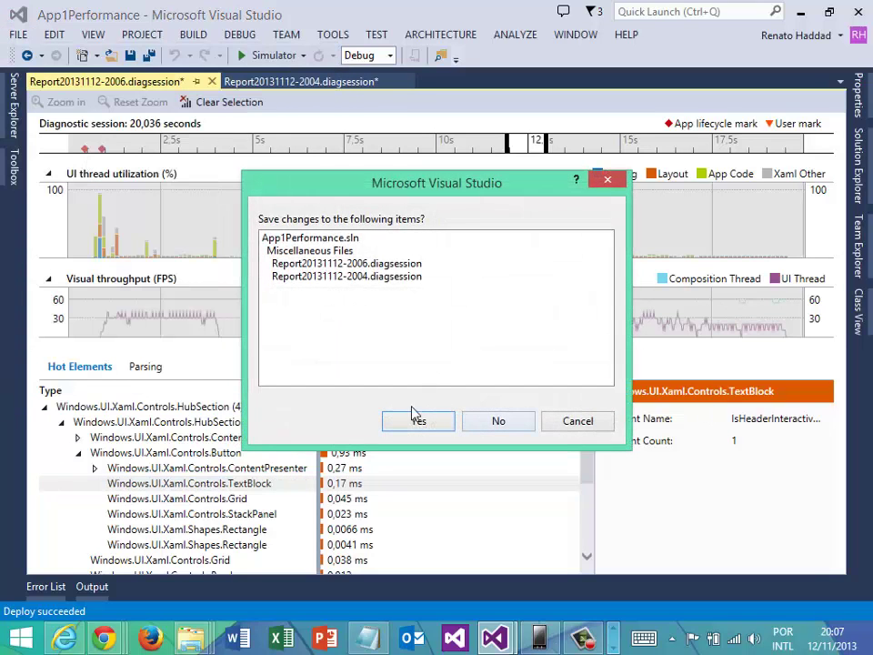
click(514, 427)
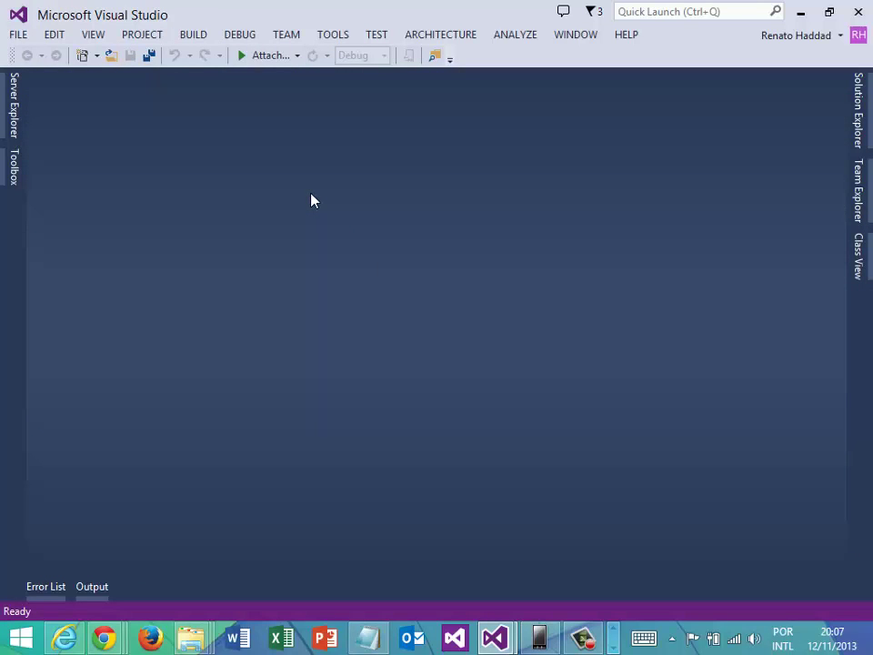
Create a new JavaScript Windows Store project from the Grid App template, named App1PerformanceJS
key(ctrl+shift+n)
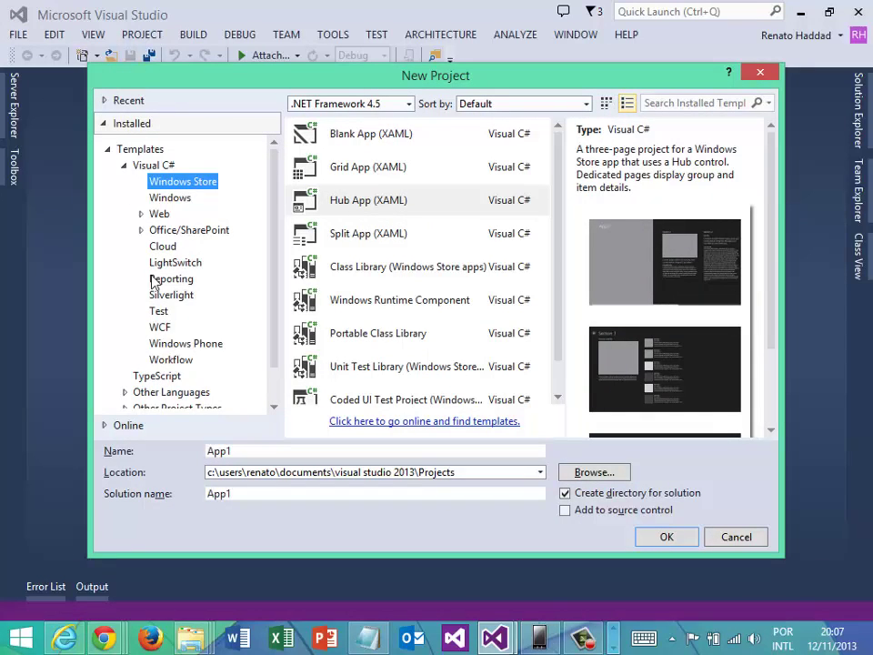
click(123, 166)
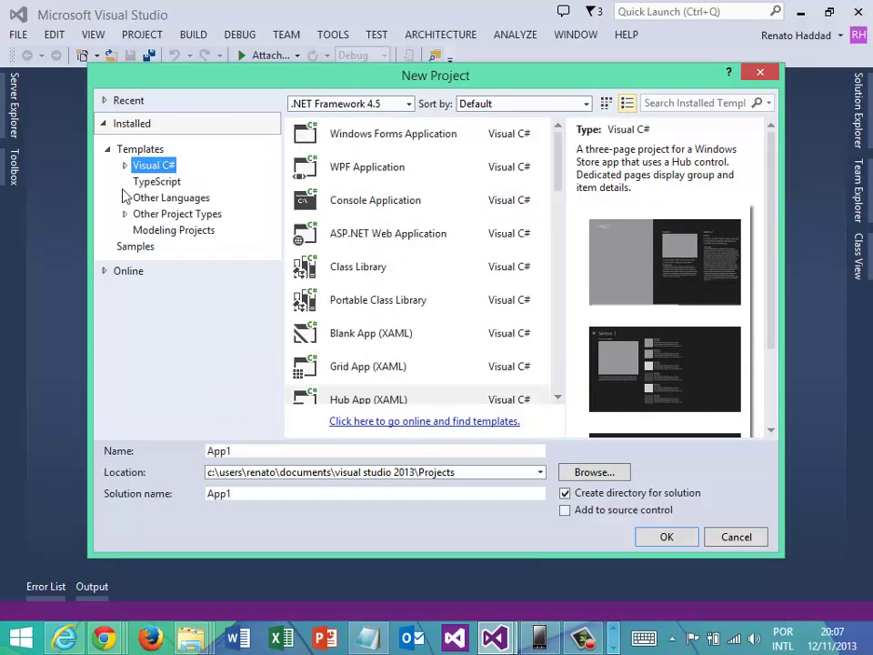
click(125, 198)
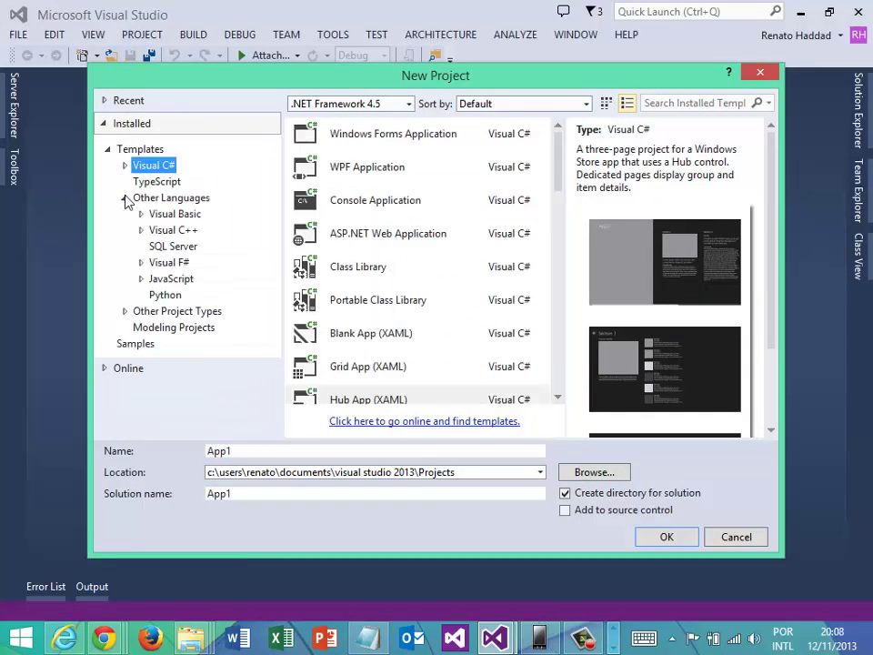
click(141, 279)
click(186, 298)
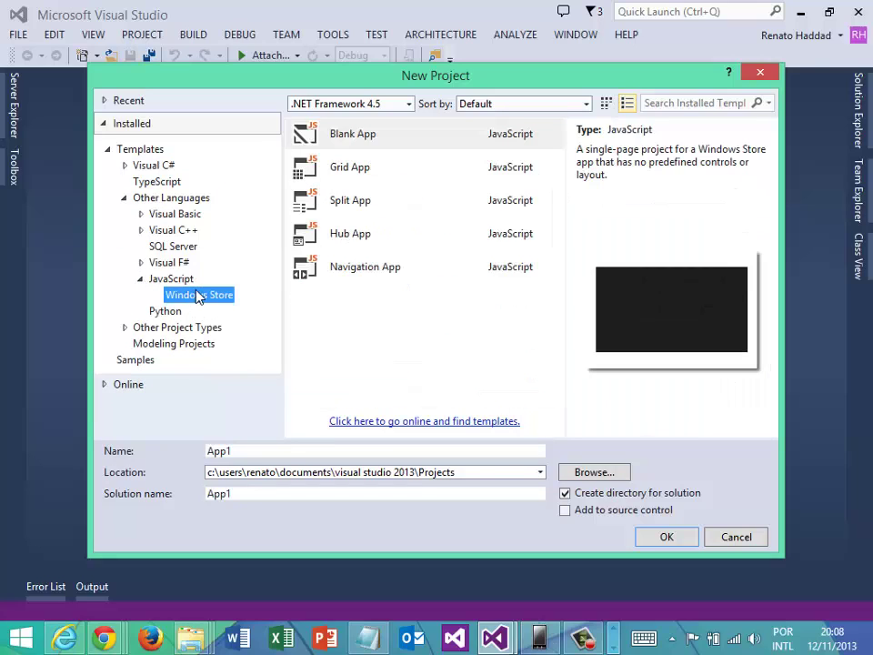
click(378, 173)
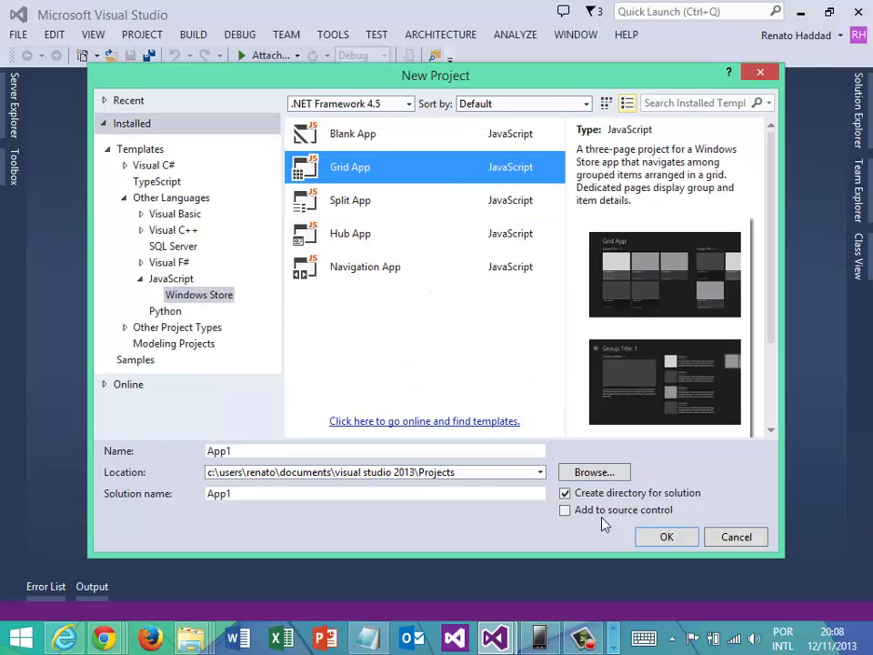
click(317, 451)
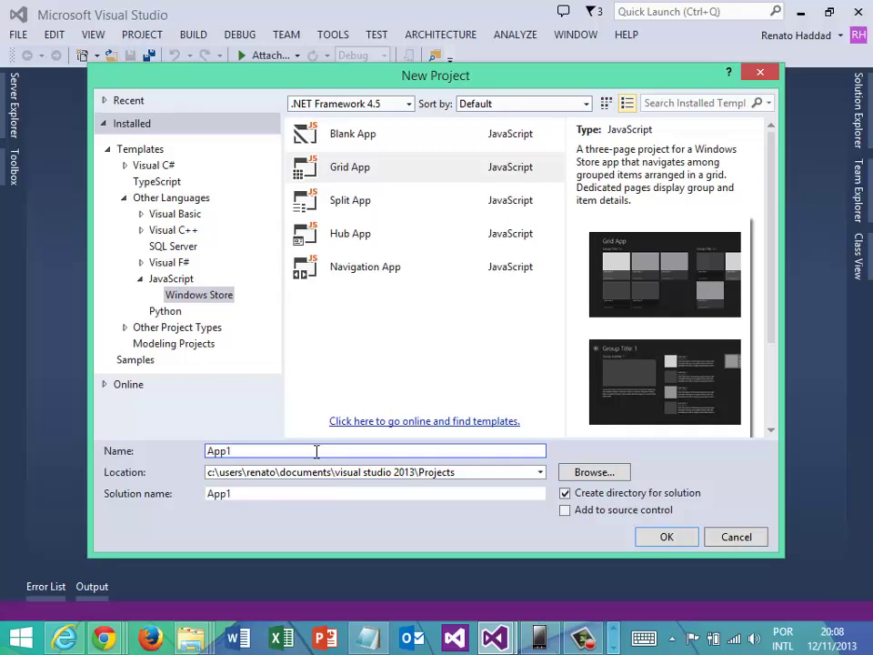
text(PerformanceJS)
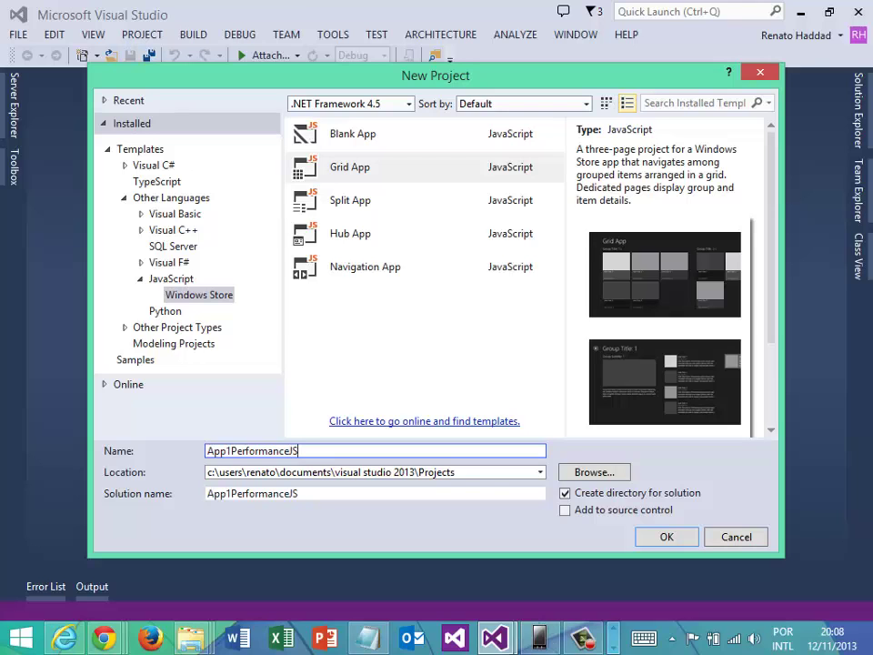
key(Return)
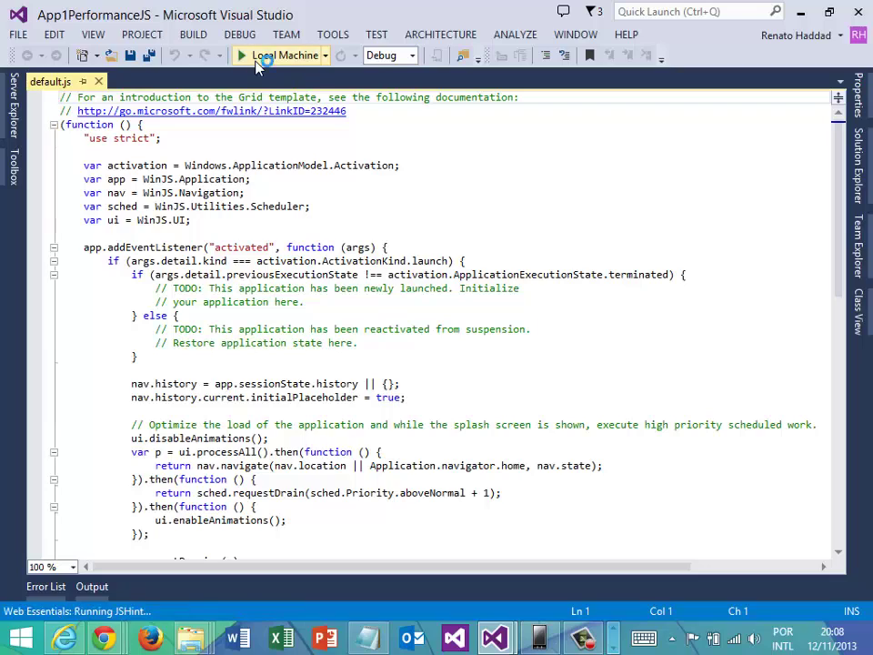
click(266, 56)
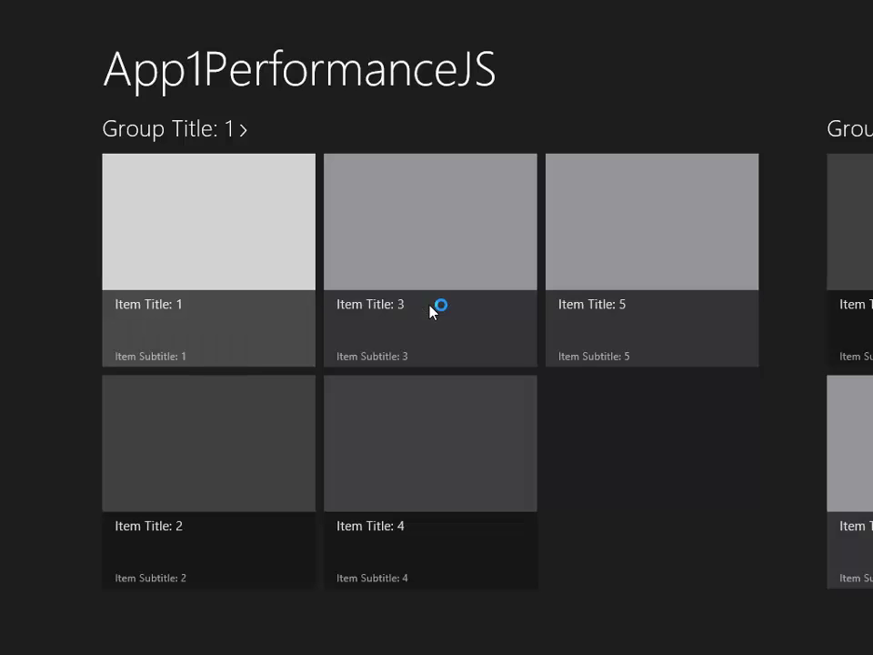
click(411, 255)
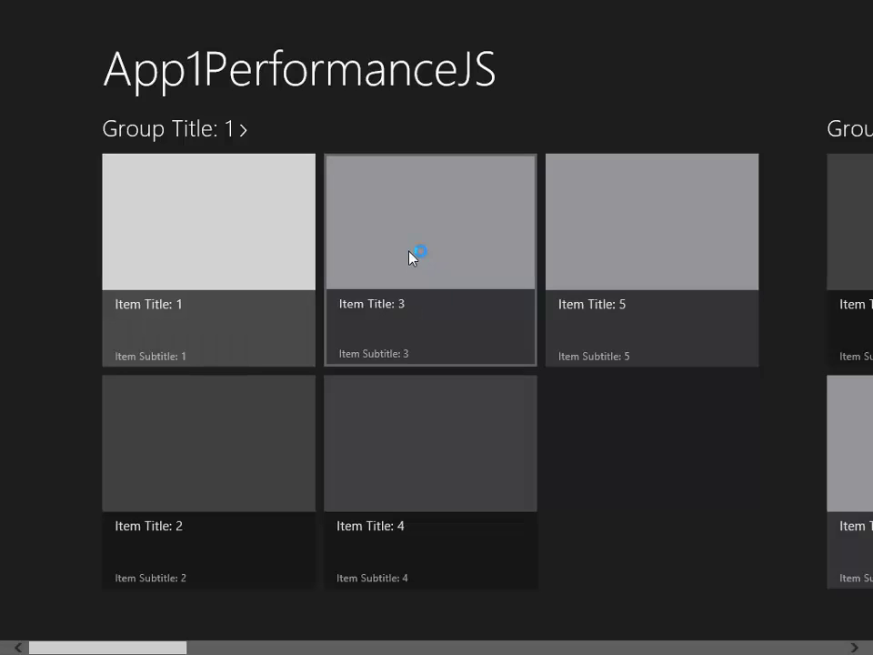
click(48, 72)
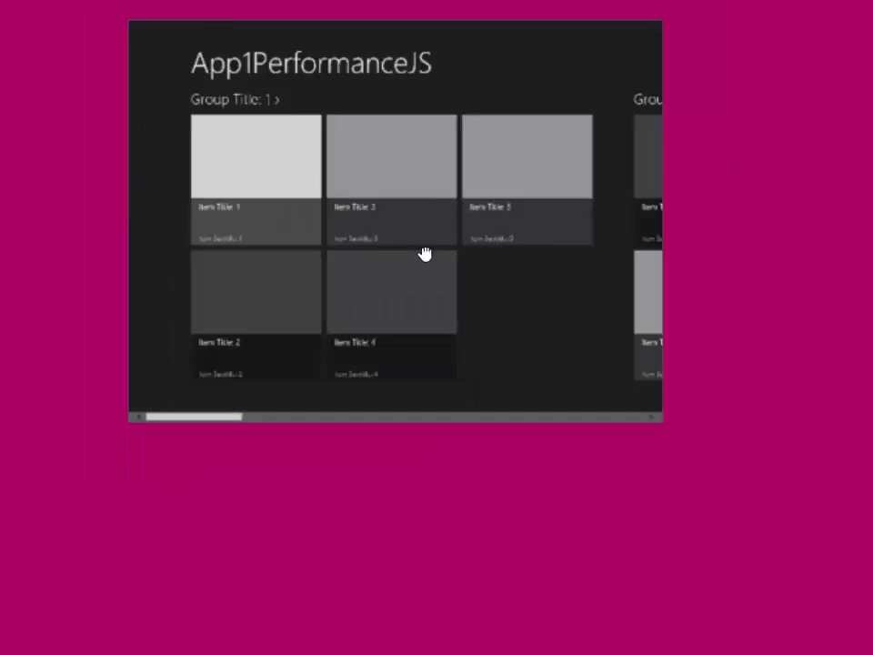
drag(425, 254, 499, 637)
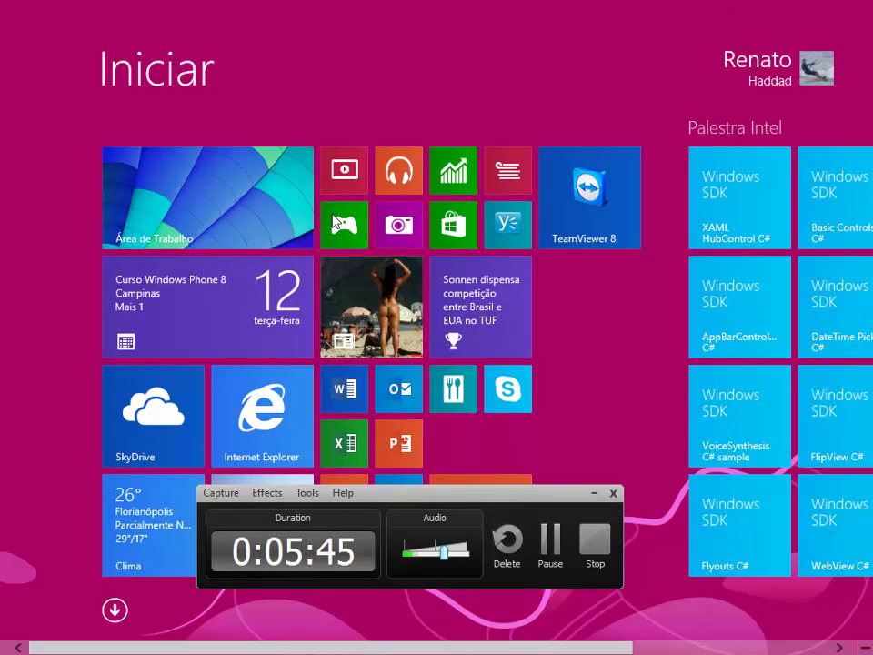
click(456, 495)
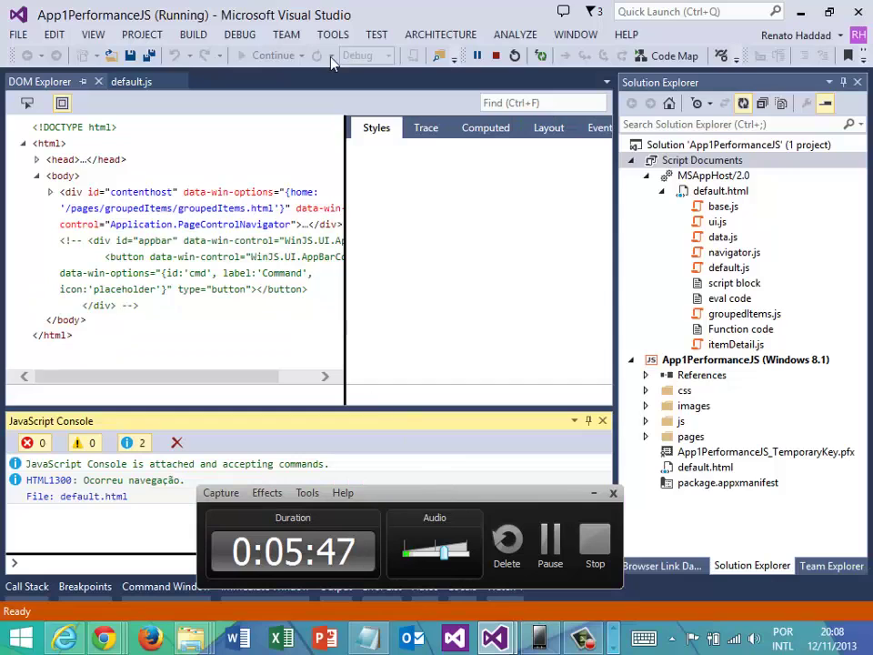
click(496, 56)
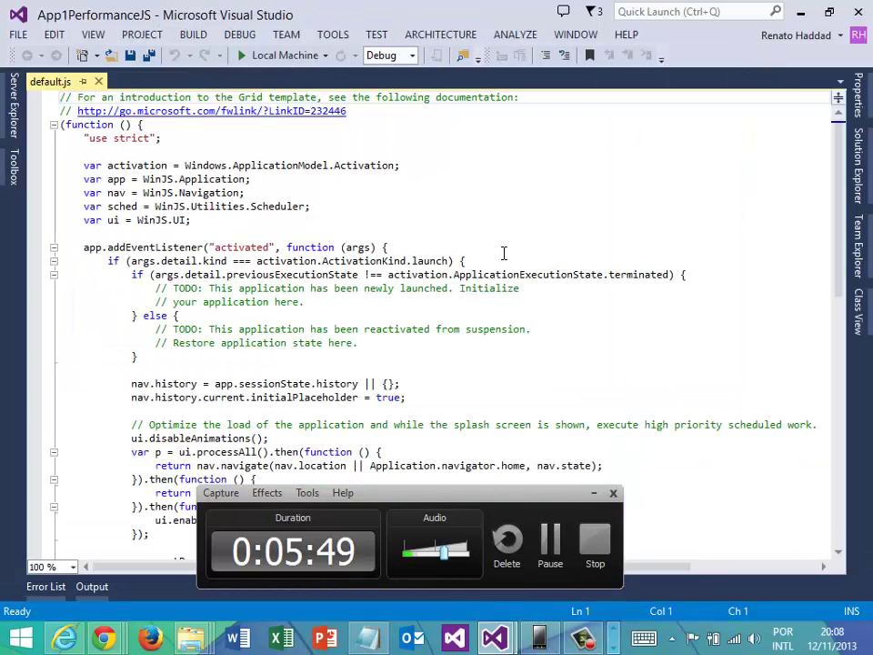
Set the debug target to Simulator and open a new Performance and Diagnostics session for App1PerformanceJS
click(326, 56)
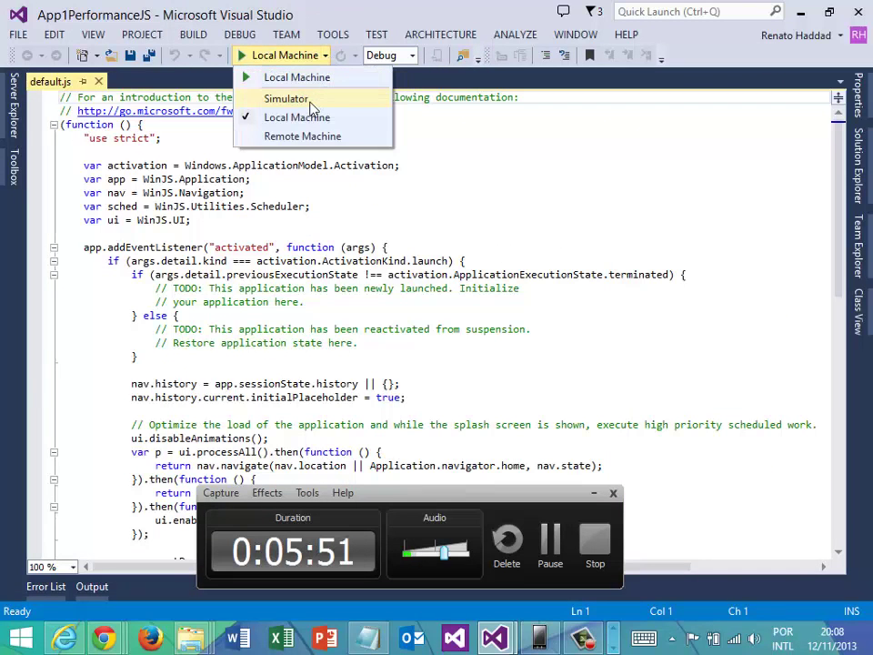
click(300, 98)
click(238, 34)
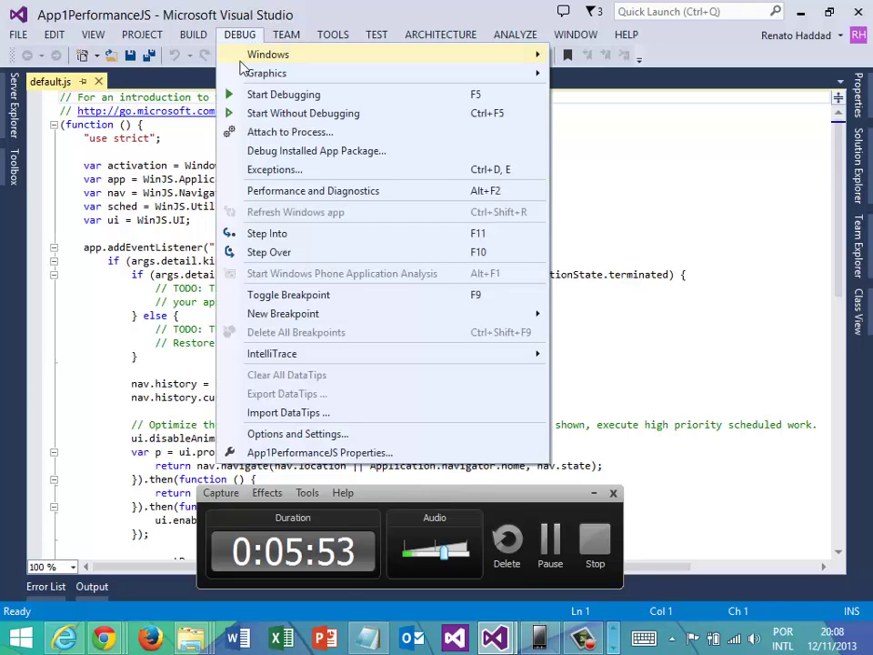
click(280, 191)
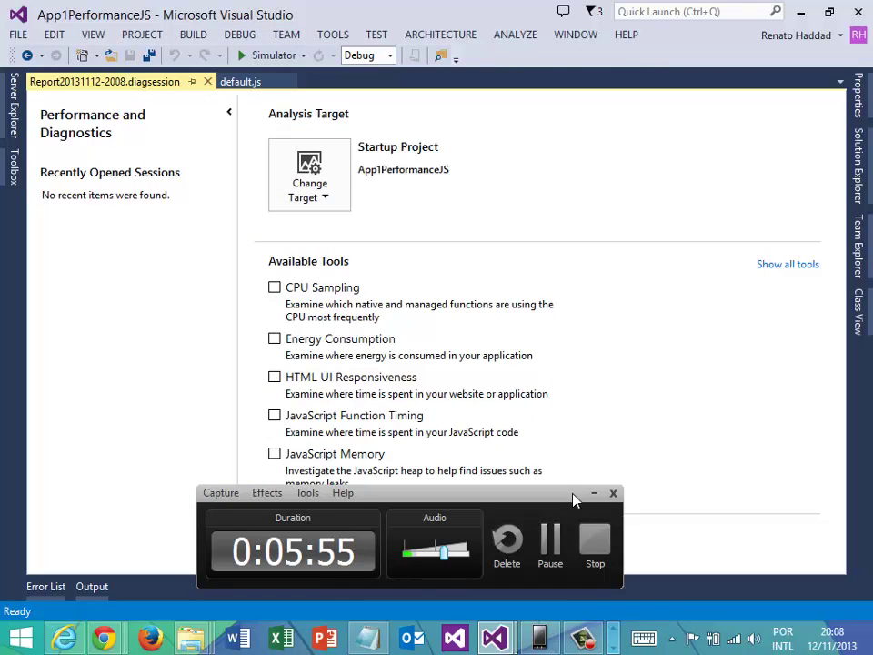
click(591, 492)
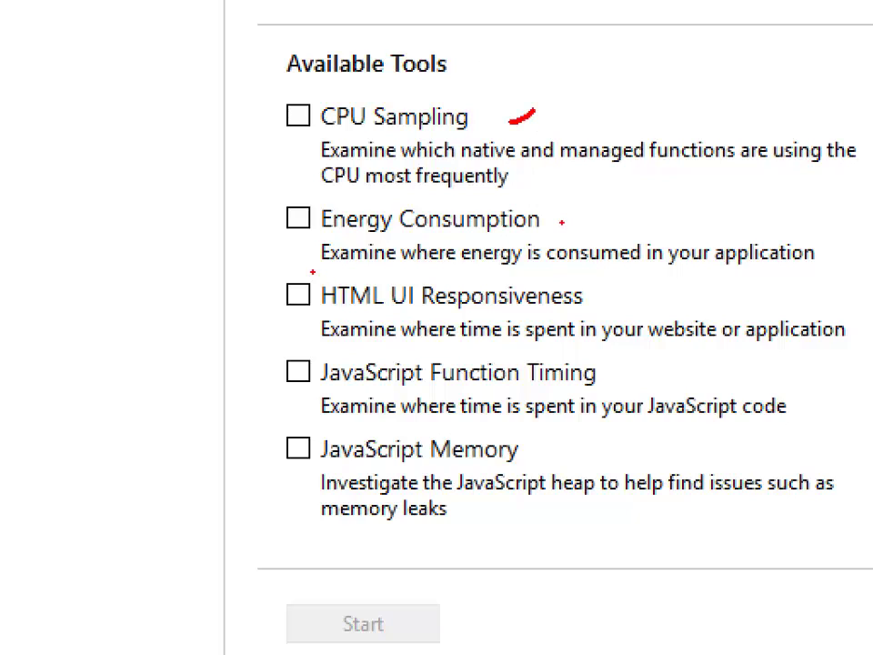
mouse_move(309, 270)
mouse_down()
mouse_move(278, 323)
mouse_move(281, 421)
mouse_move(240, 458)
mouse_up()
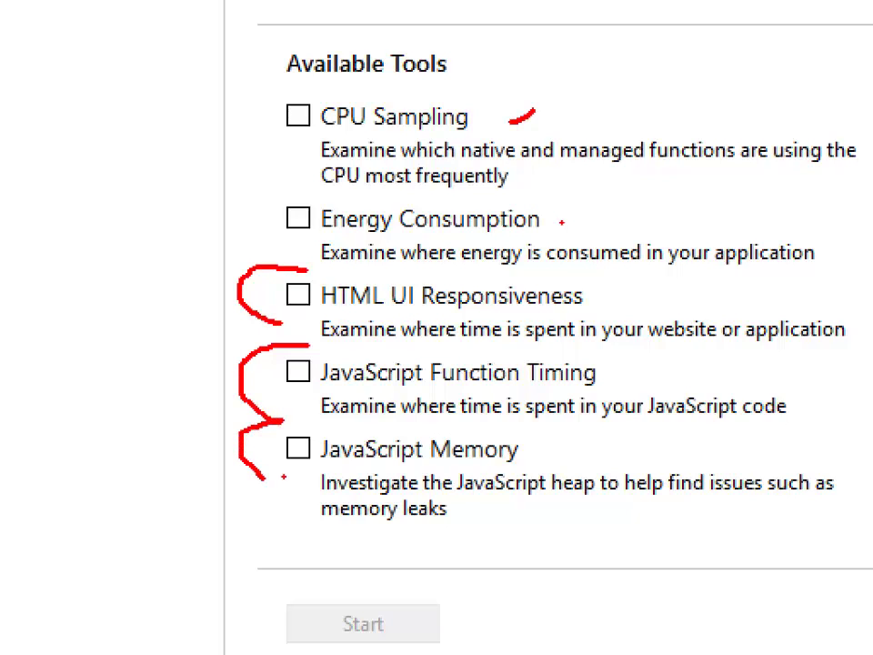
key(Escape)
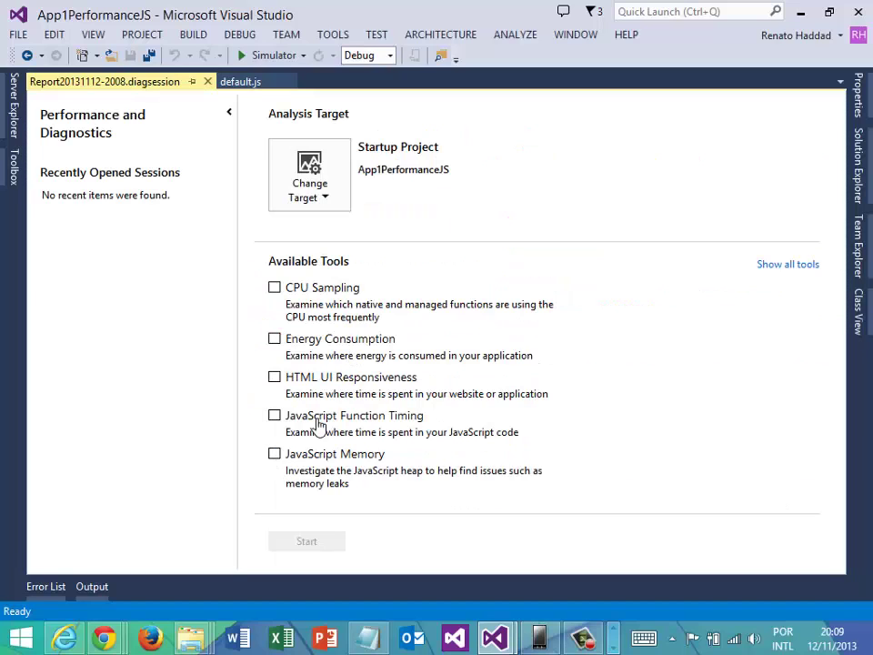
Start the diagnostic session with only the JavaScript Memory tool
click(273, 453)
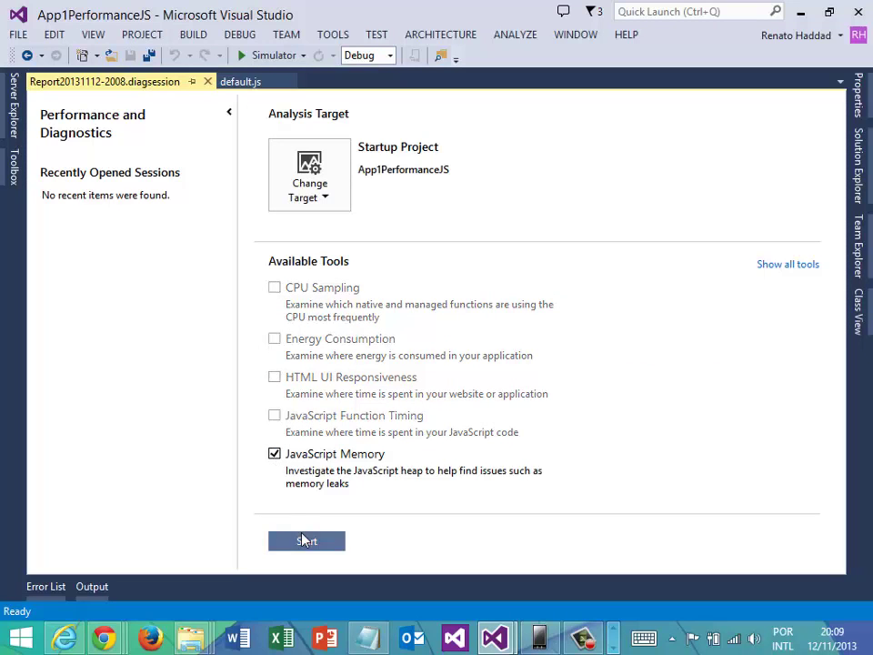
click(305, 541)
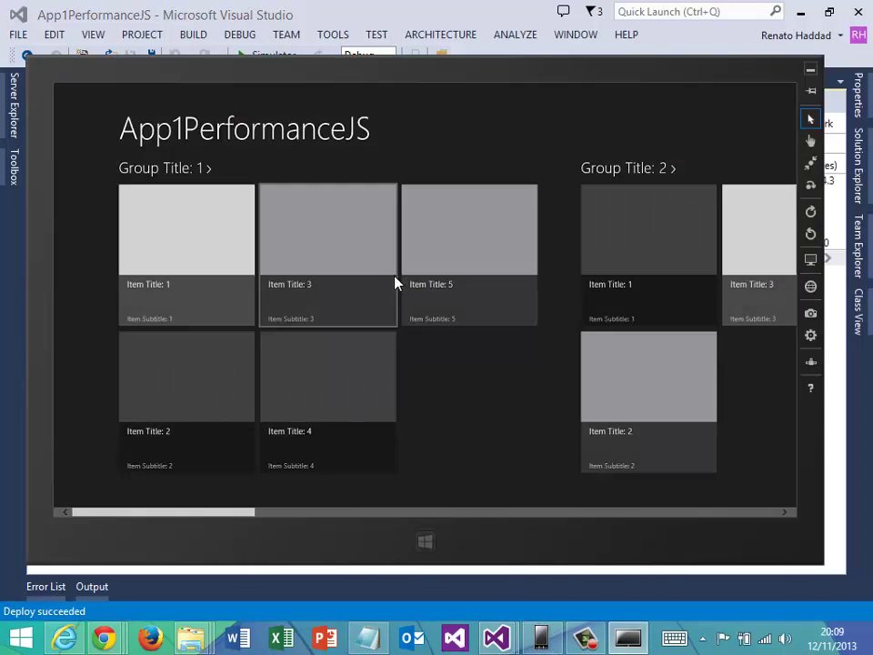
Exercise the app in the simulator by visiting Item Title: 3 of Group Title: 1, then Item Title: 2 of Group Title: 2, and returning to the group page
click(394, 284)
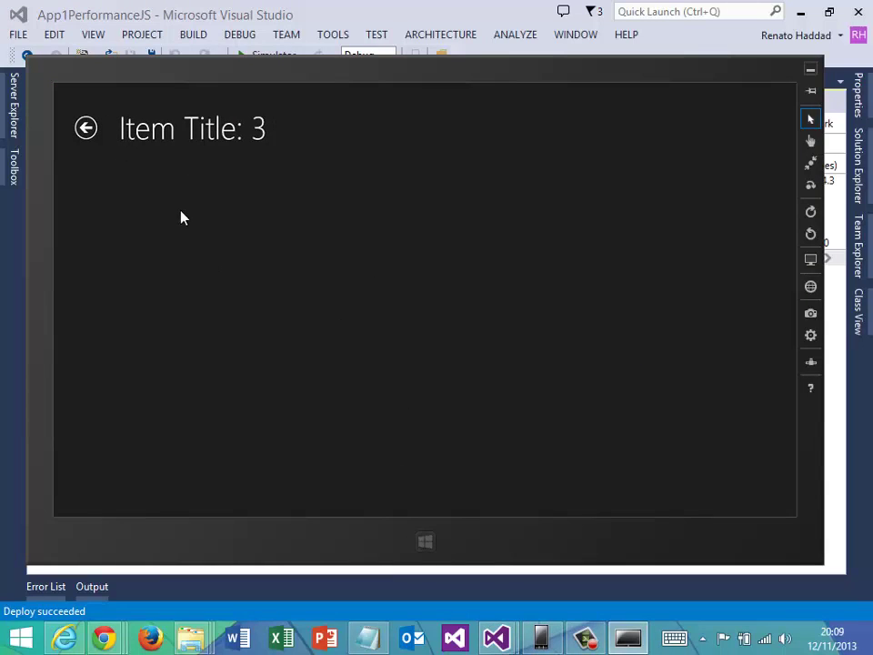
click(87, 128)
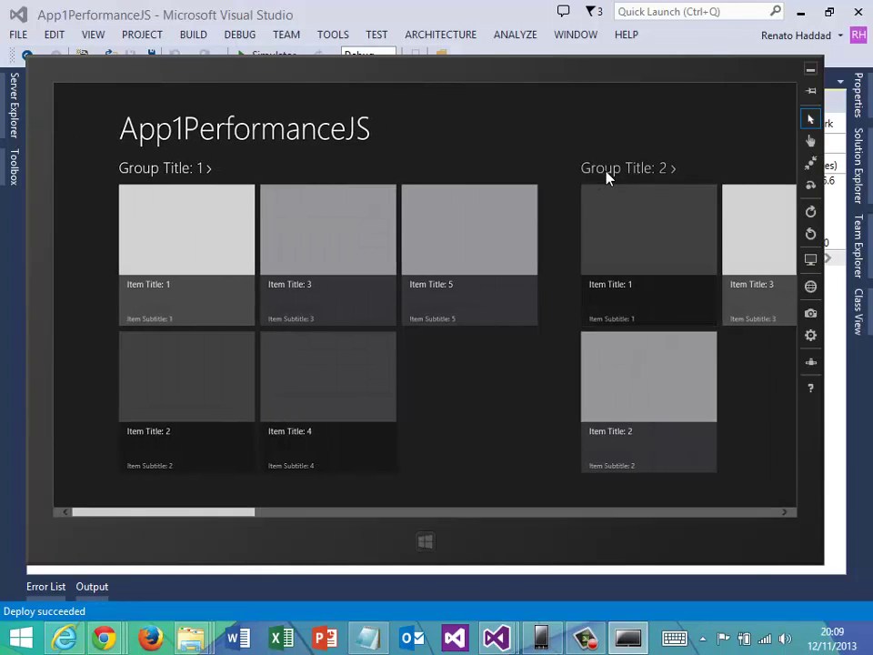
click(606, 171)
click(451, 279)
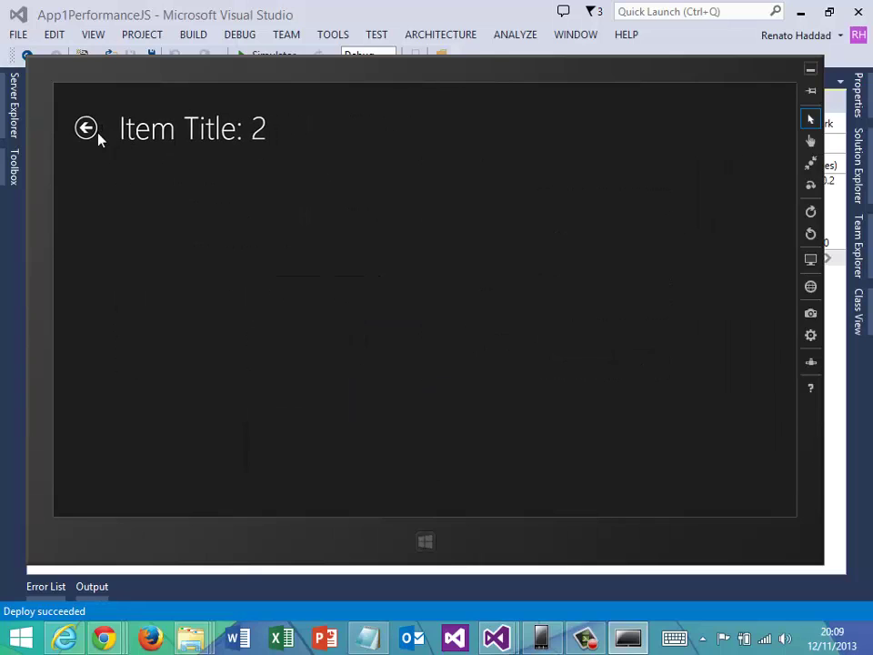
click(91, 133)
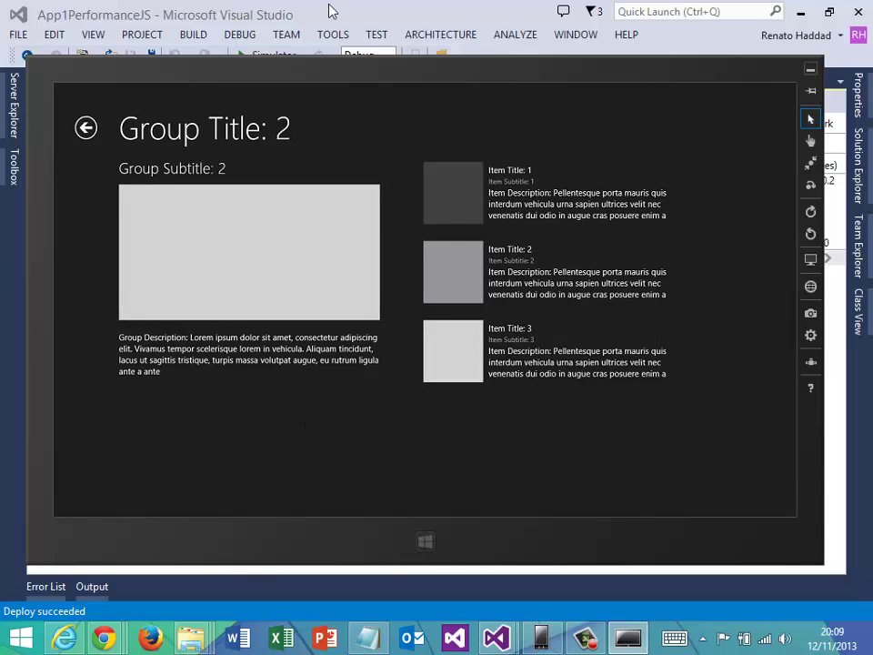
Return to the running memory session, take a heap snapshot, and stop the collection
click(332, 10)
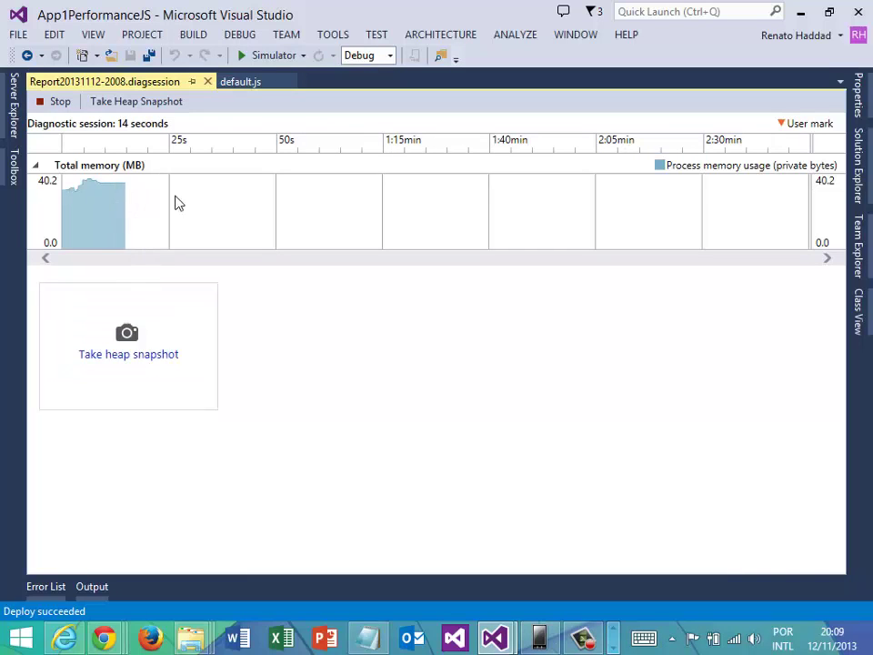
click(130, 334)
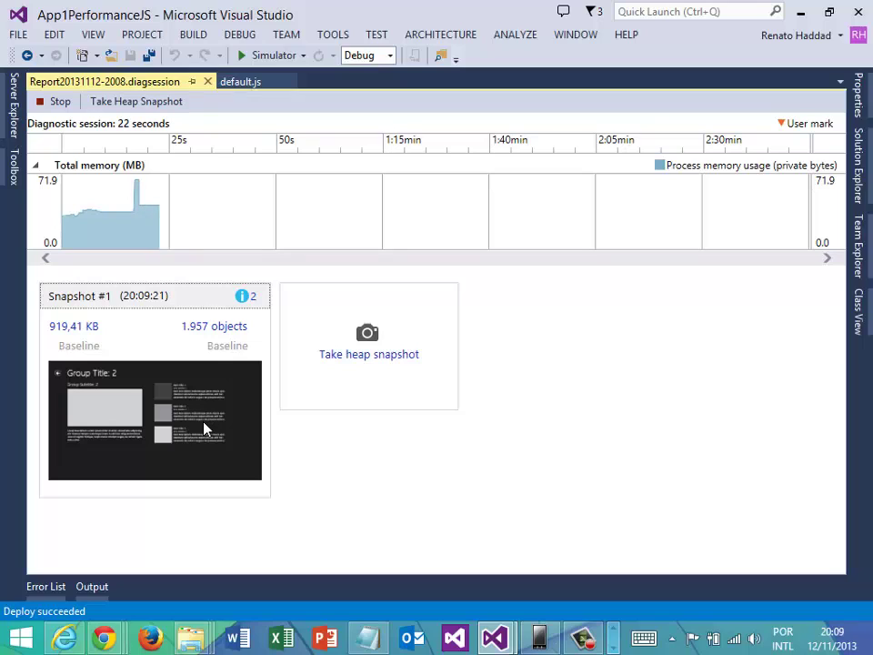
click(40, 101)
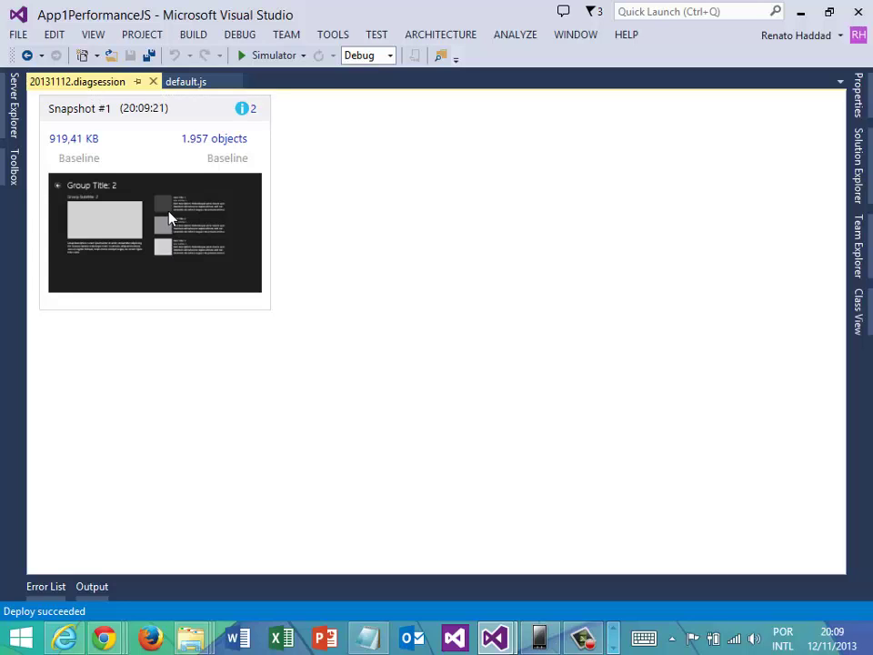
Start a new Performance and Diagnostics session for App1PerformanceJS with only the HTML UI Responsiveness tool
click(239, 35)
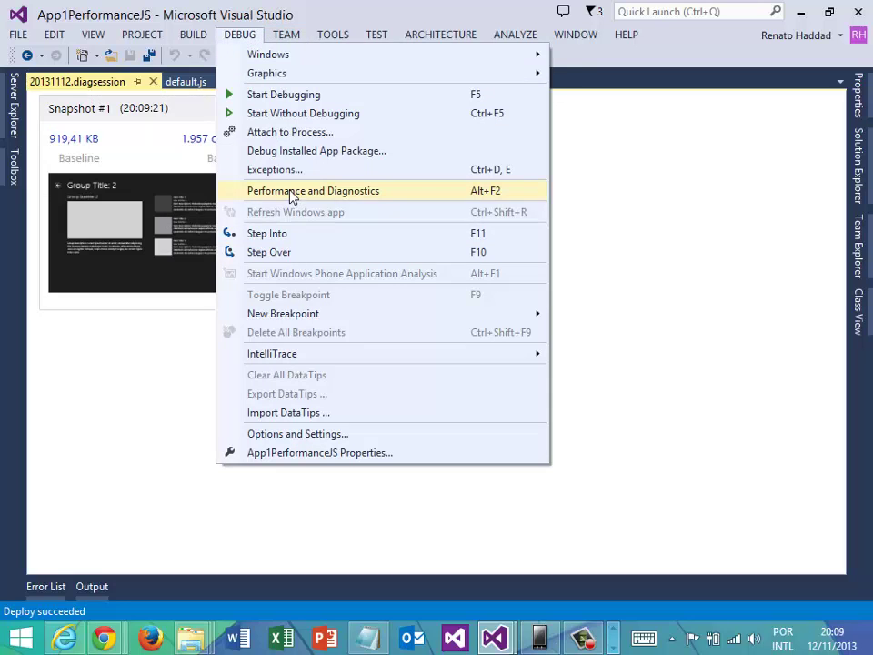
click(292, 192)
click(277, 382)
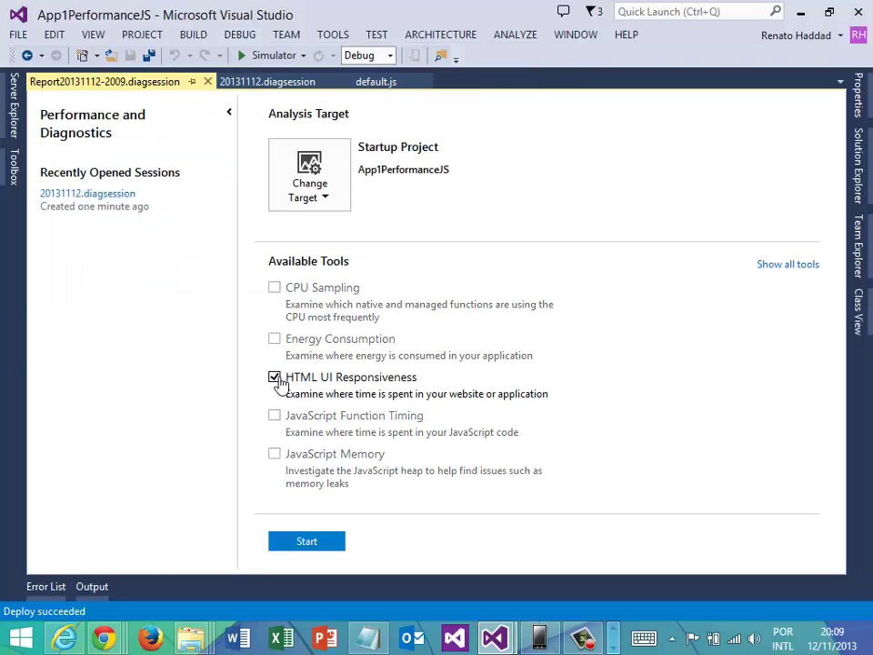
click(317, 540)
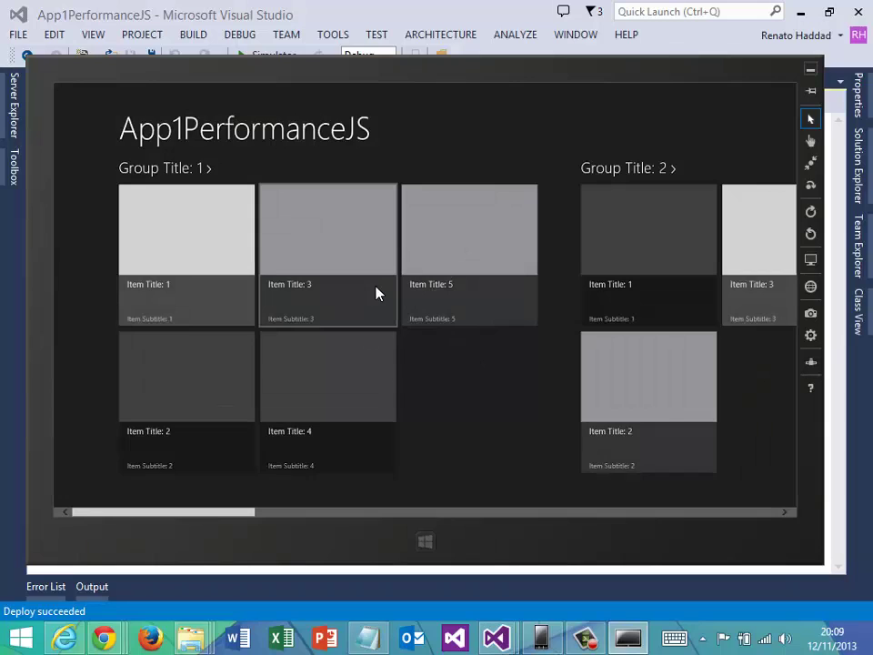
Exercise the app by visiting Group Title: 1's Item Title: 3, returning, and opening Group Title: 3's Item Title: 2; stop the collection from Visual Studio
click(377, 292)
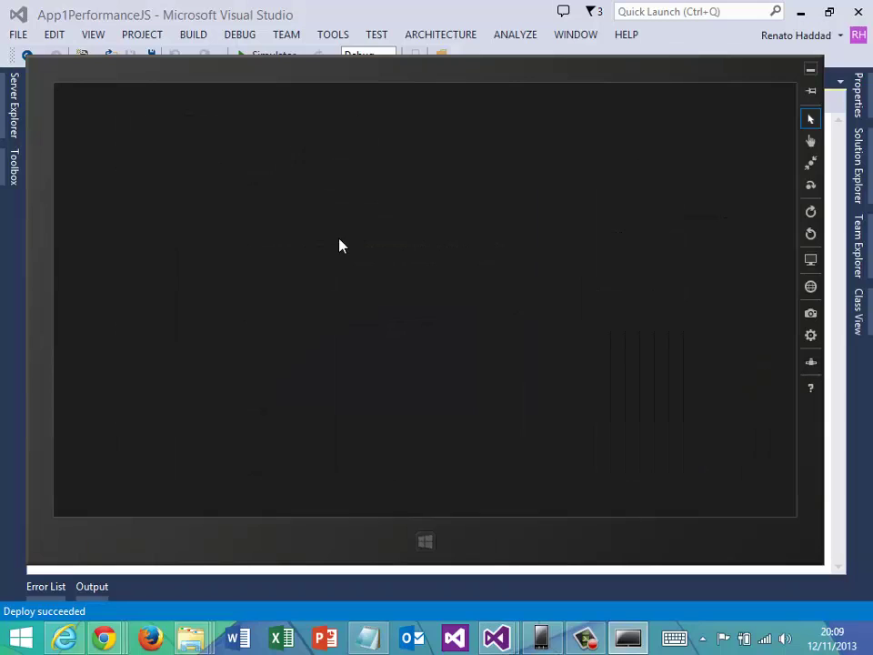
click(86, 126)
scroll(481, 205, down, 5)
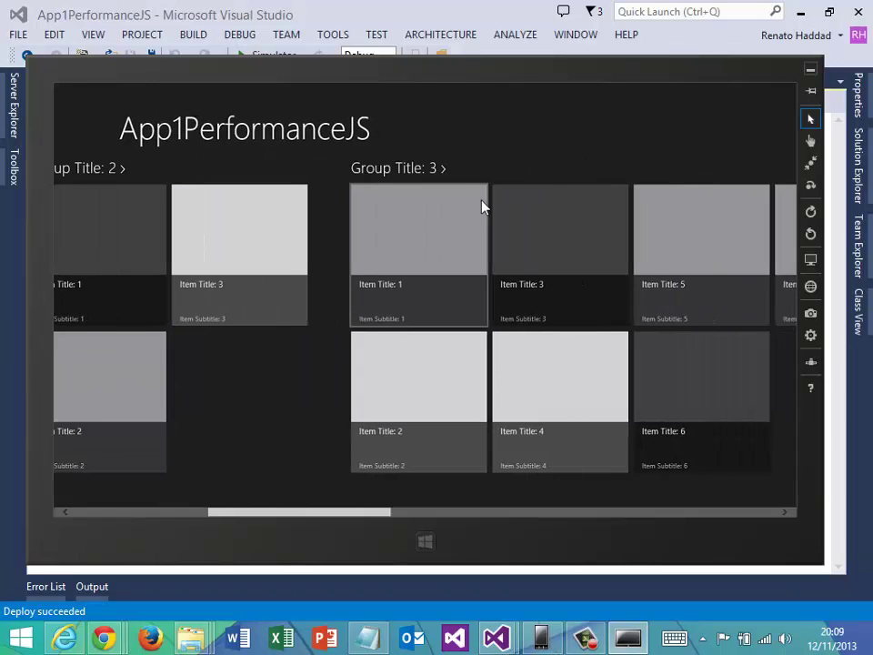
click(425, 172)
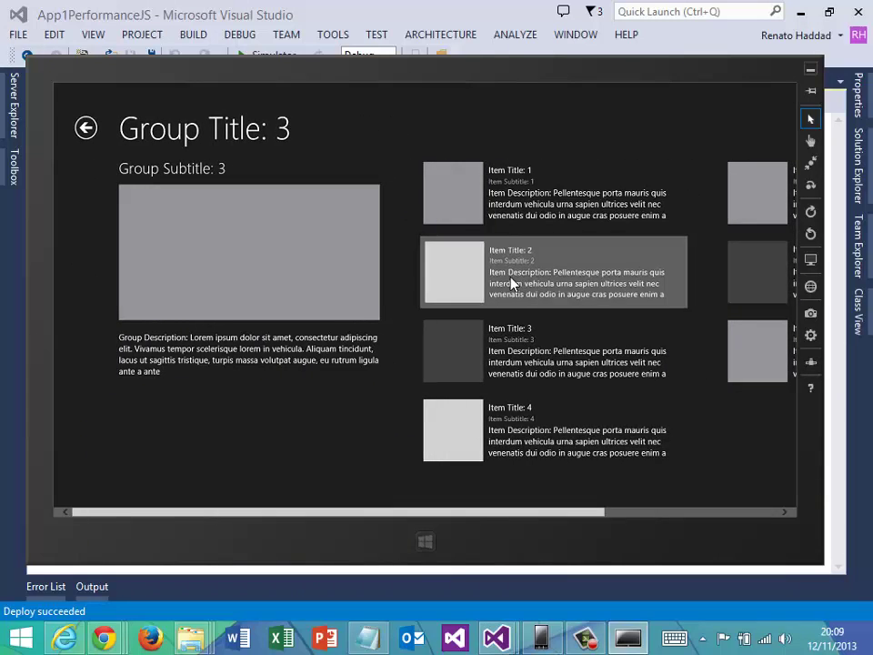
click(512, 284)
click(364, 16)
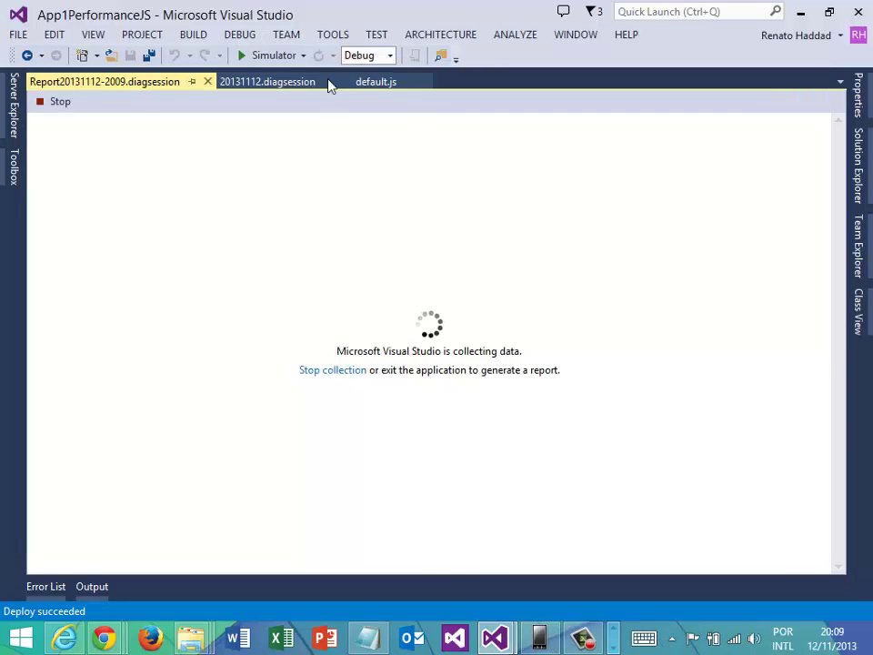
click(341, 372)
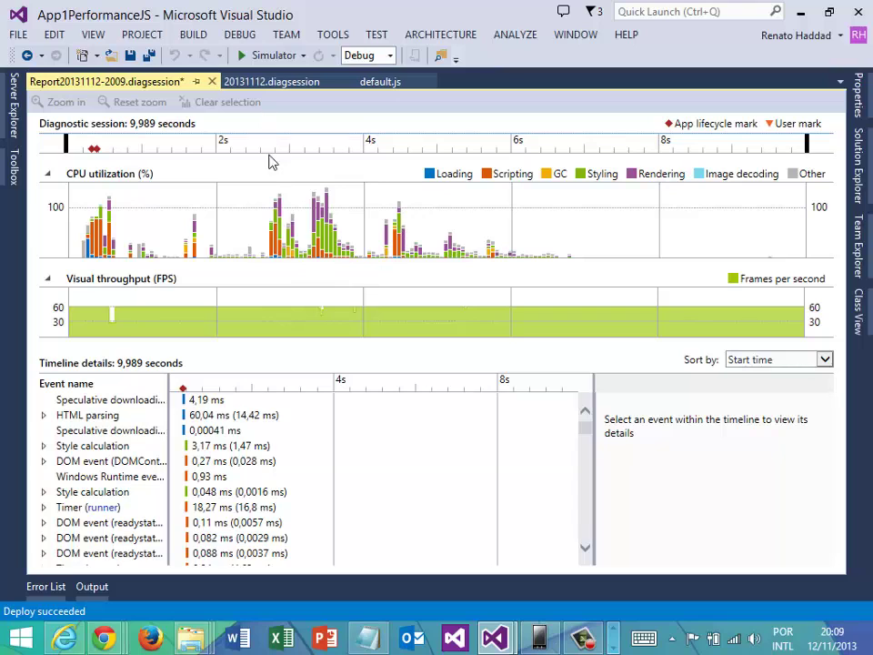
Restrict the report to about 2.6 s to 3.7 s and expand the first Layout event and its Style calculation
drag(261, 142, 346, 146)
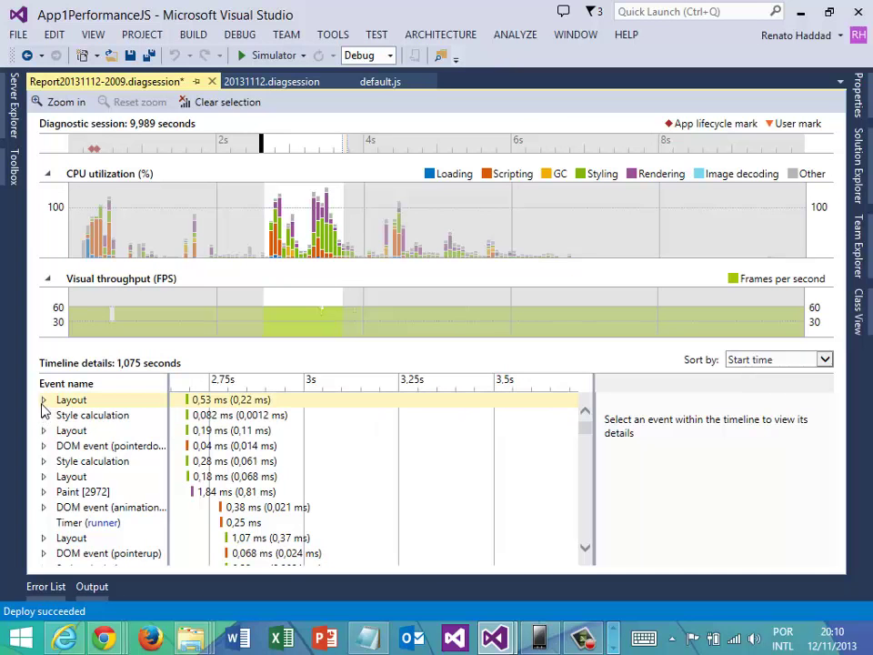
click(87, 261)
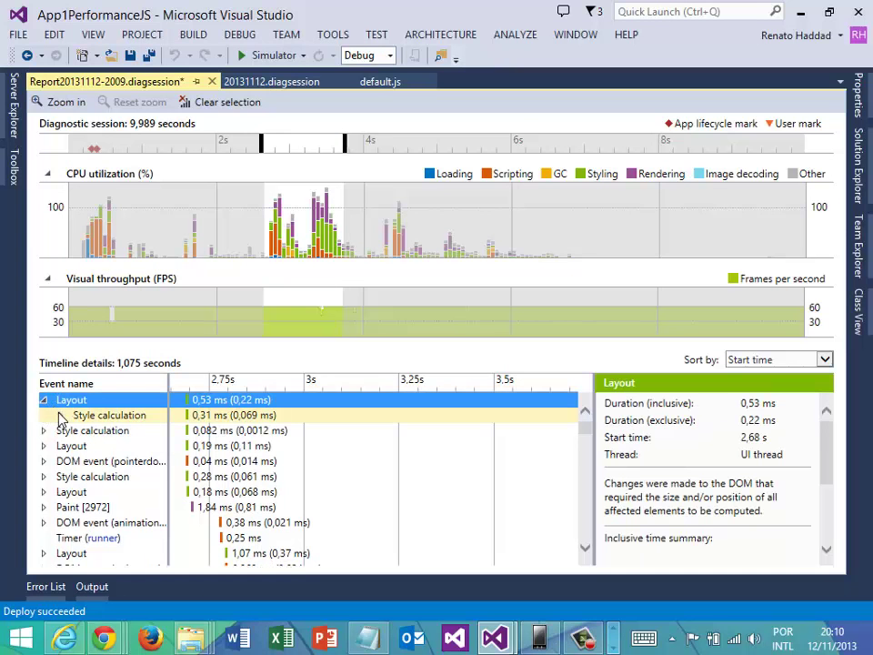
double_click(83, 416)
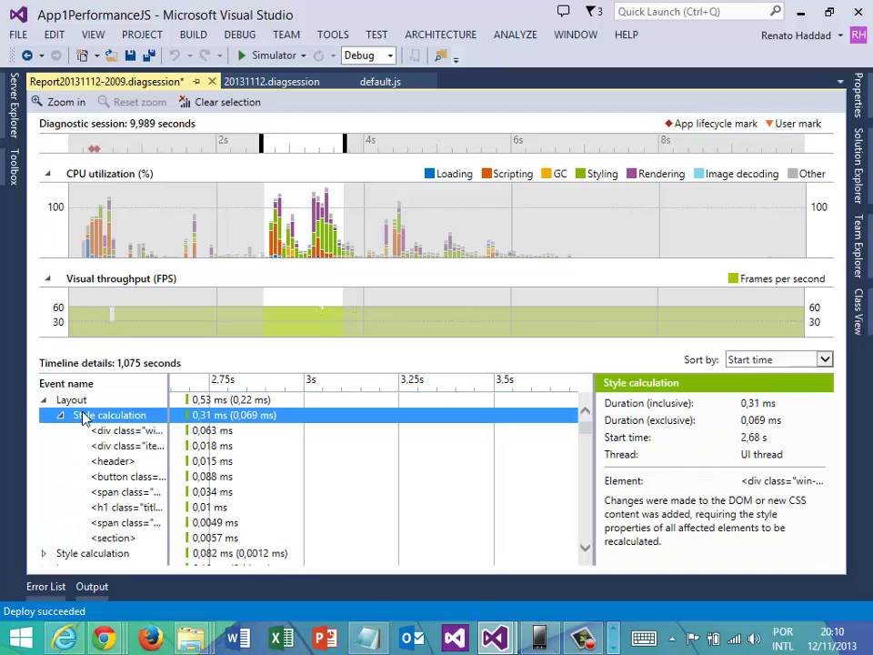
Examine the element style calculation details for the span, button, header and div entries under Style calculation
click(137, 491)
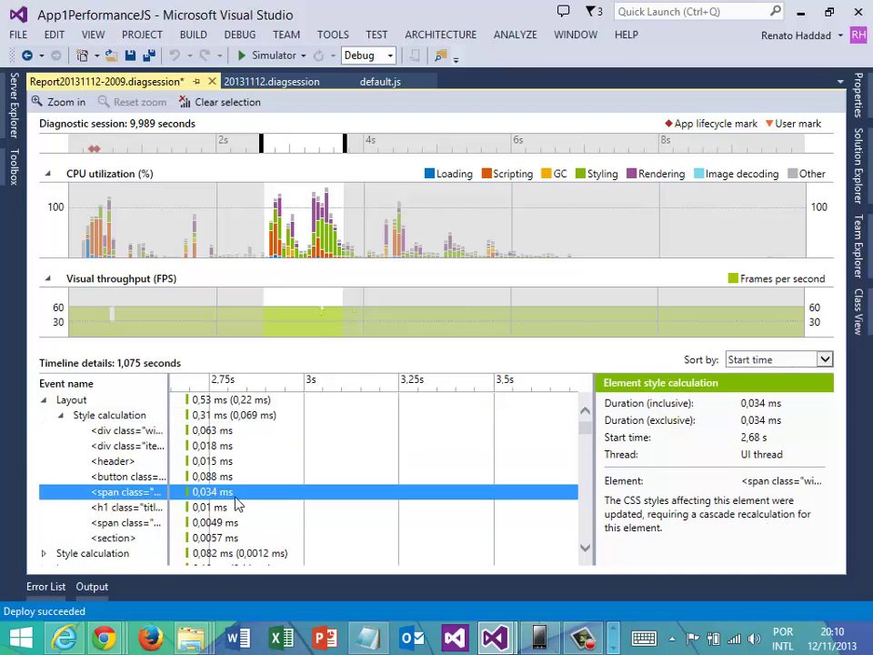
click(143, 480)
click(138, 461)
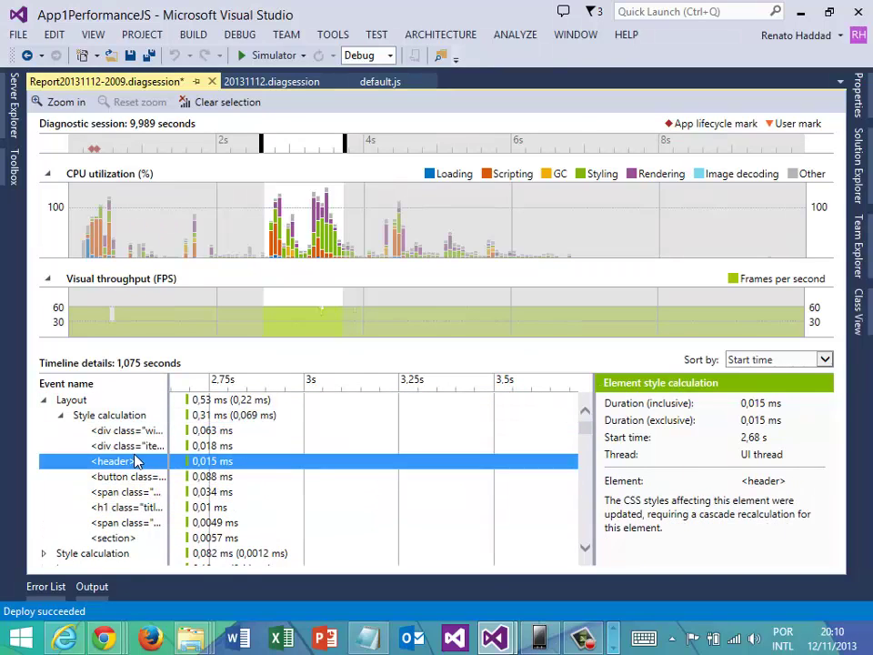
click(132, 431)
click(132, 476)
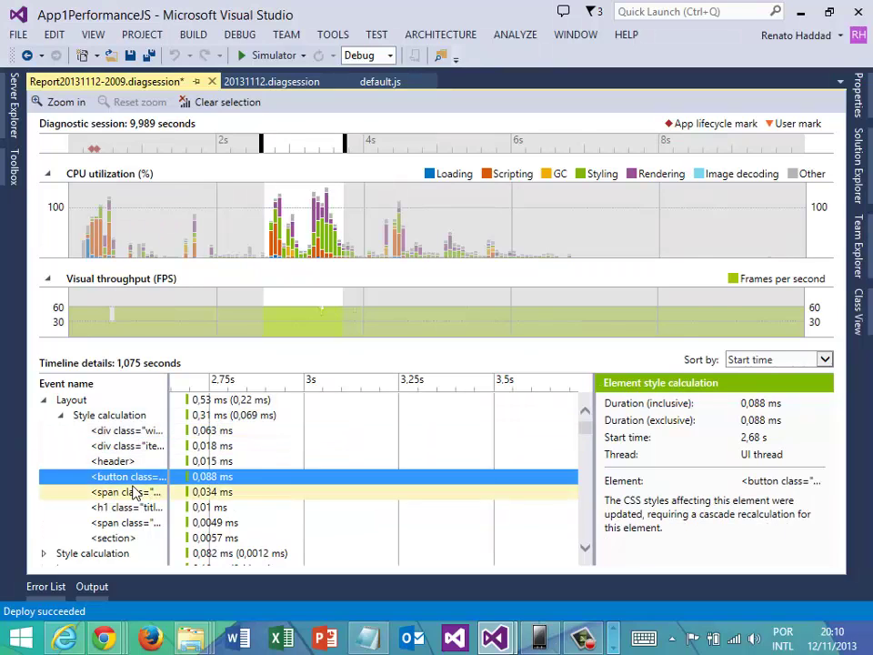
click(136, 491)
Expand the pointerdown DOM event in the timeline details and inspect its anonymous event listener
scroll(143, 506, down, 1)
scroll(143, 505, down, 1)
click(113, 480)
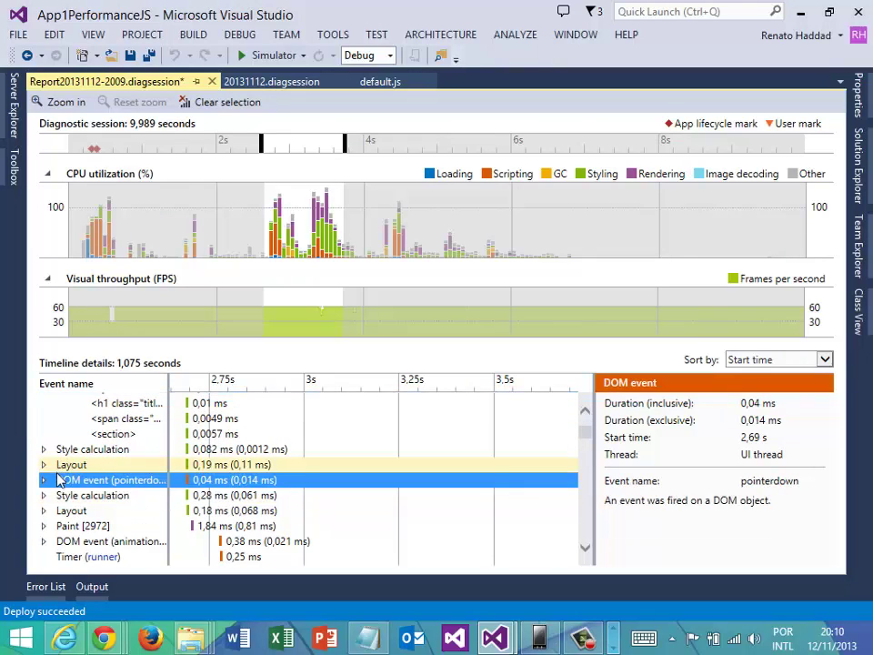
click(45, 480)
click(87, 496)
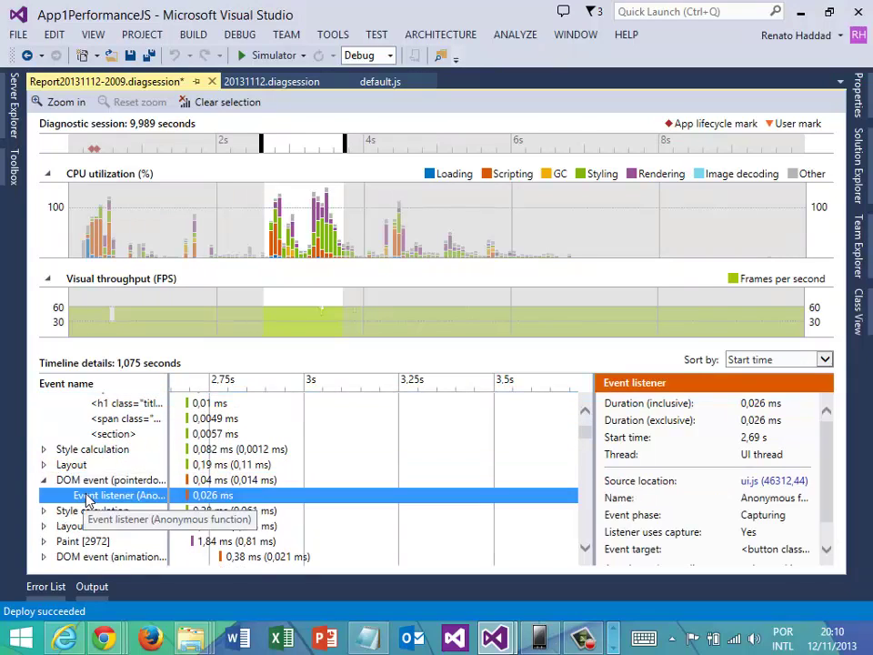